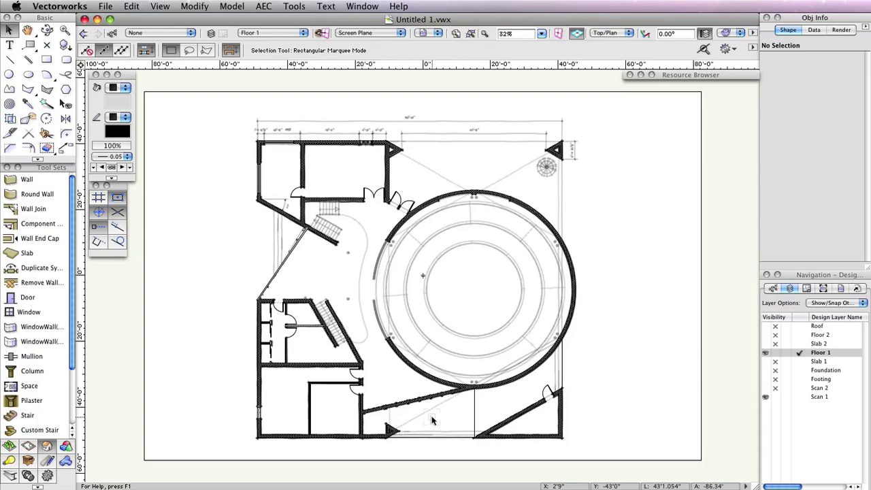
Step: Set the Window tool's width to 6', height to 8'7", elevation in wall to 2'1" and elevation reference to Sill of Window
click(29, 312)
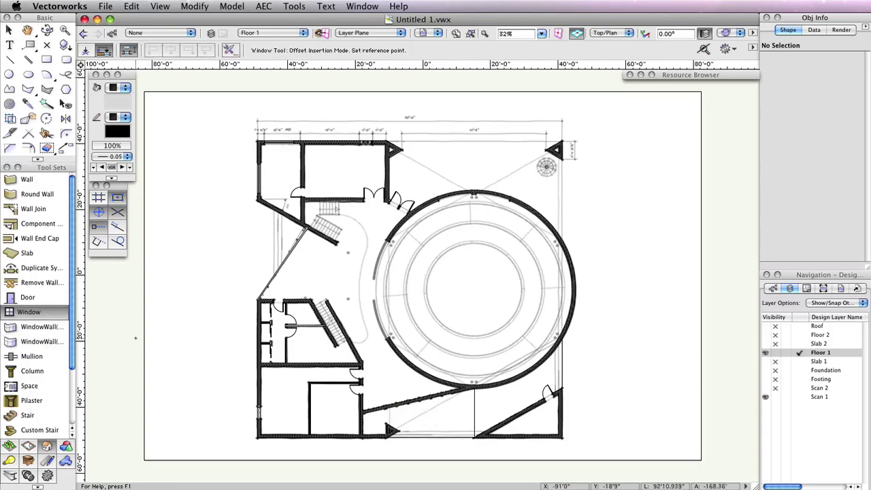
click(236, 138)
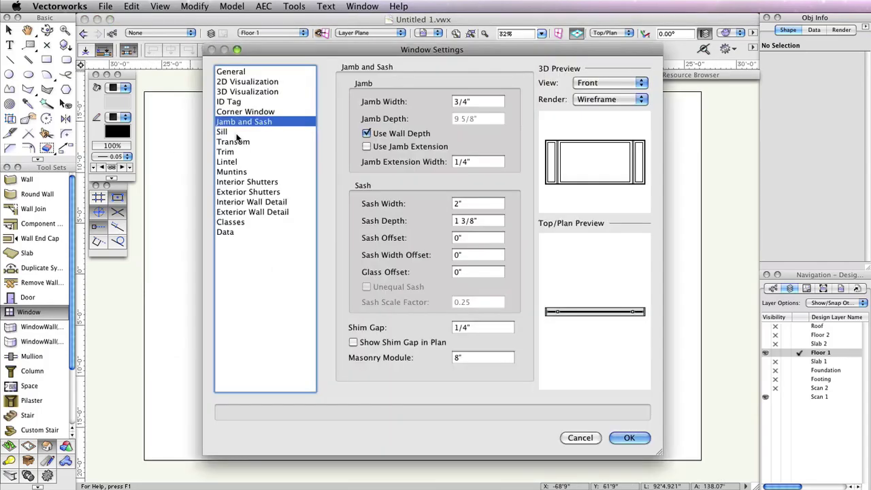
click(231, 72)
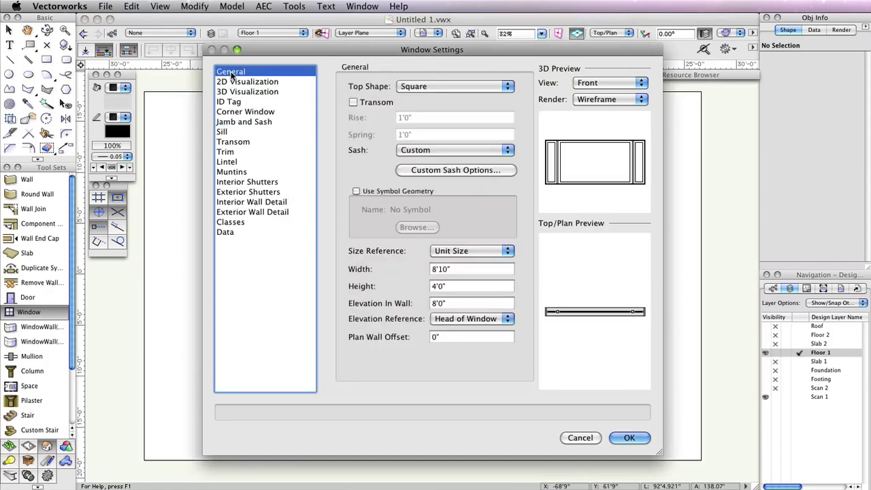
click(454, 268)
text(6')
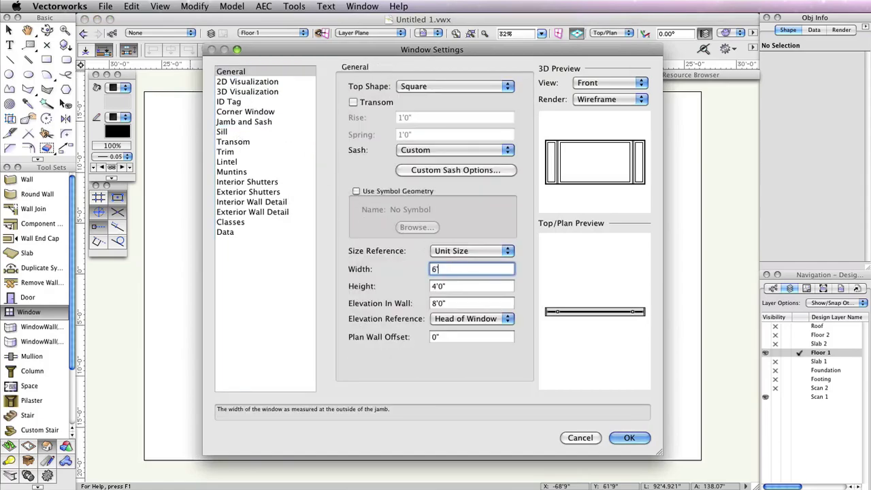
key(Tab)
text(8'7)
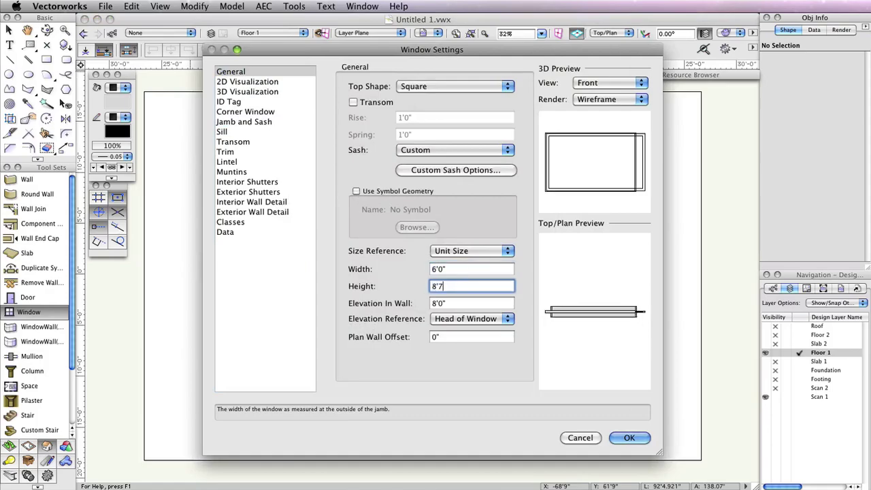
key(Tab)
text(2'1)
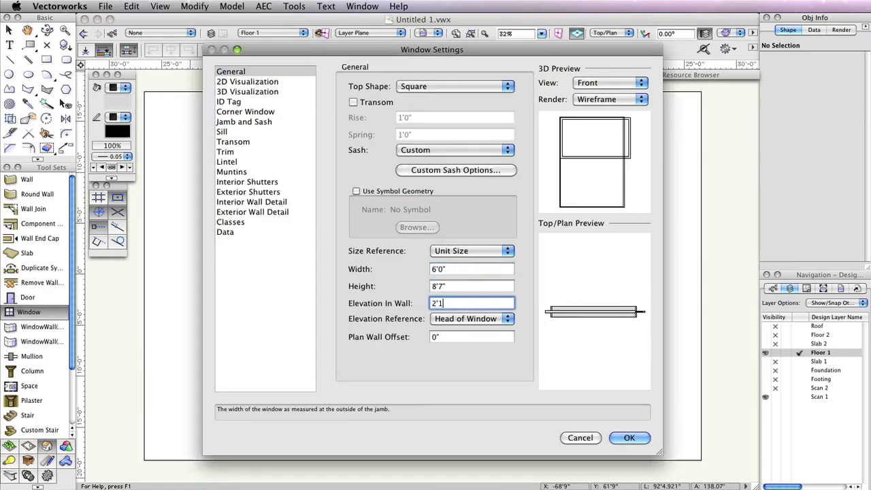
key(Tab)
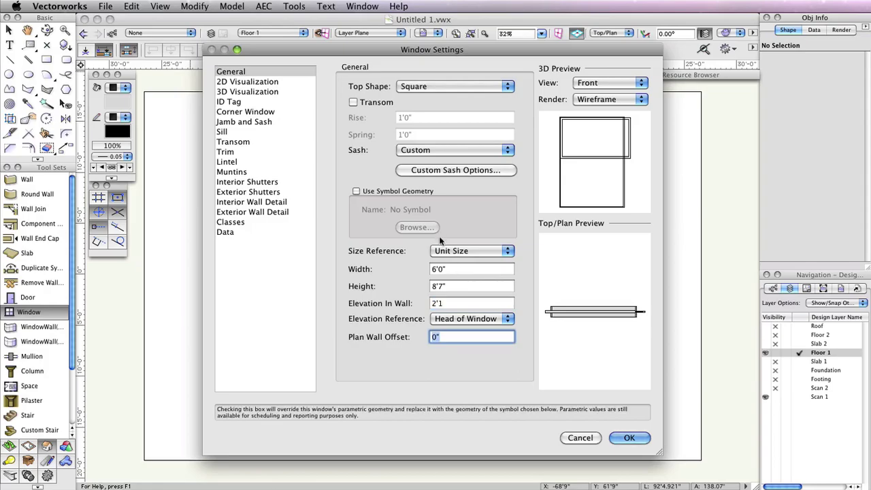
click(460, 325)
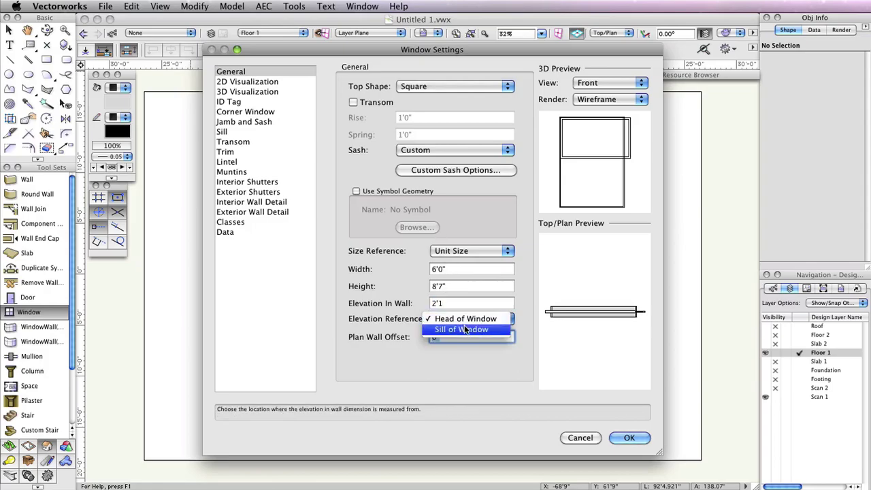
click(465, 330)
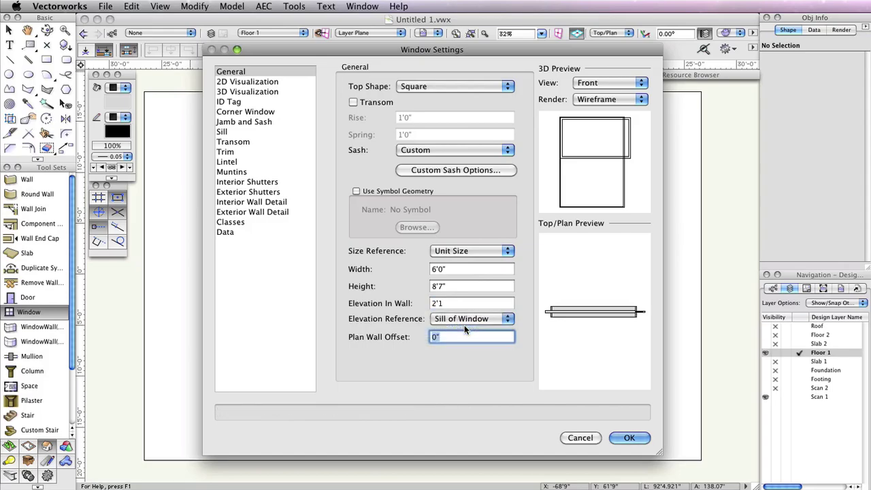
Step: Keep the Custom sash type, configure it with 2 rows and 1 column, and accept the window settings
click(484, 152)
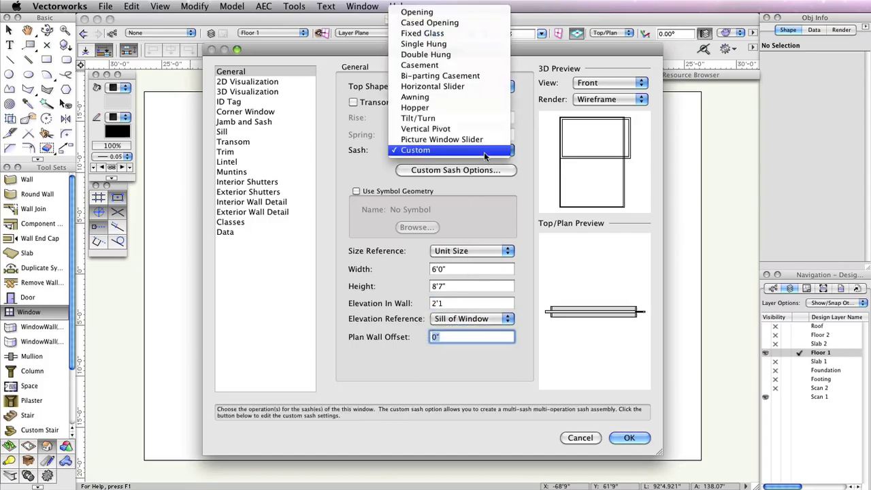
click(484, 151)
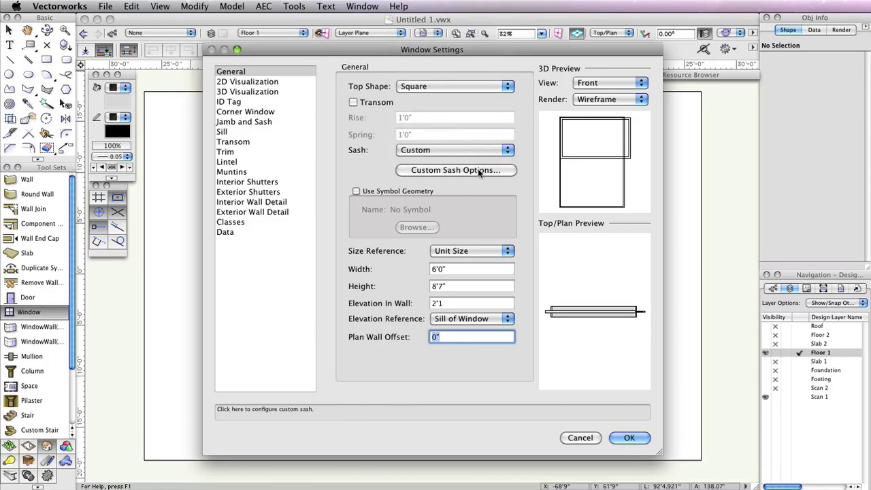
click(479, 171)
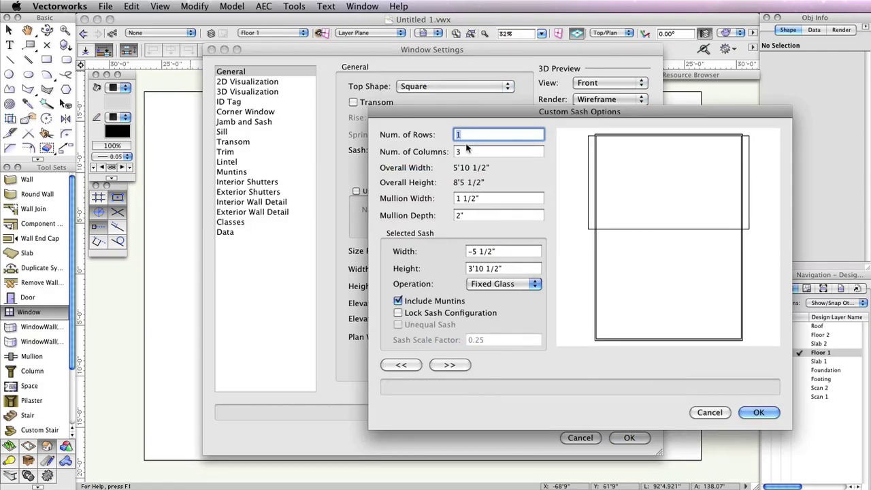
text(2)
key(Tab)
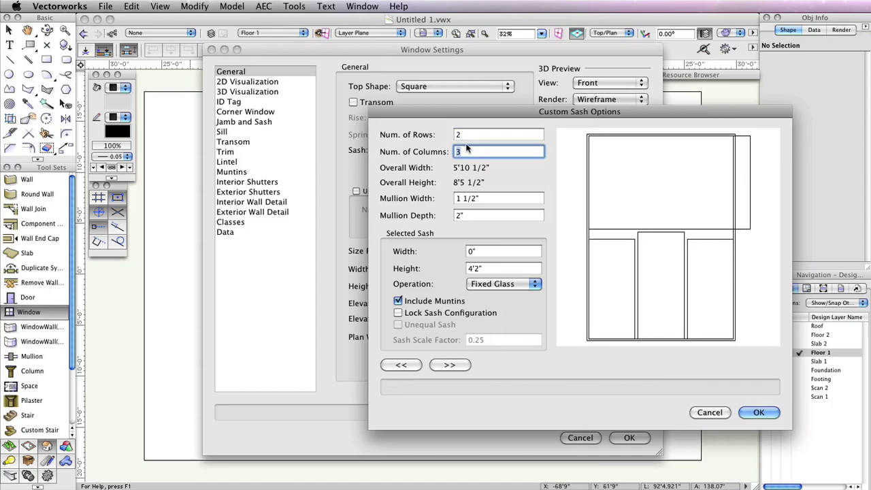
text(1)
key(Tab)
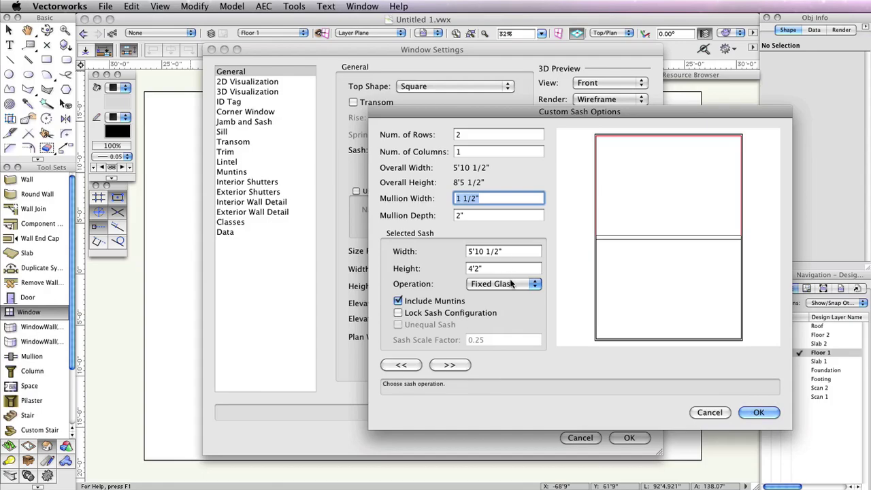
click(455, 366)
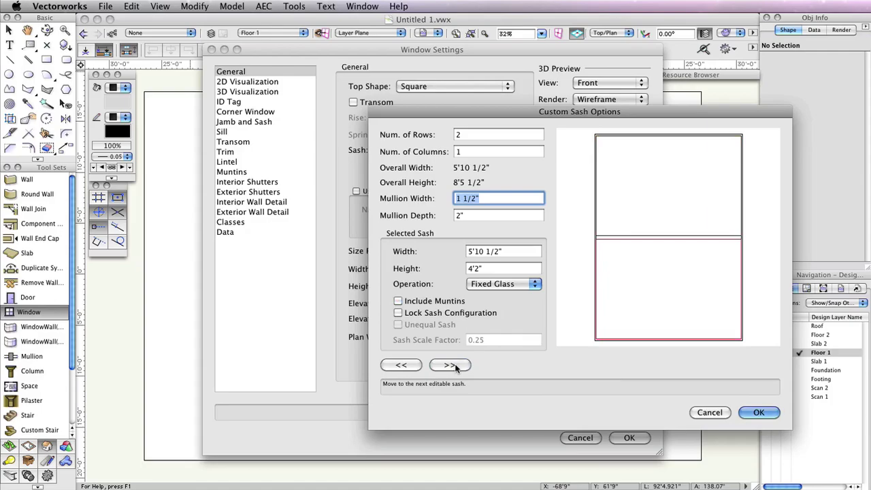
click(759, 412)
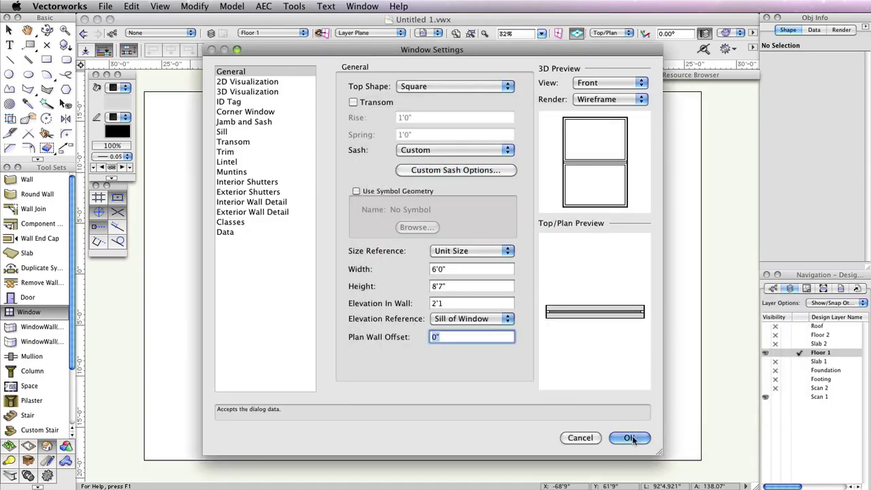
click(629, 438)
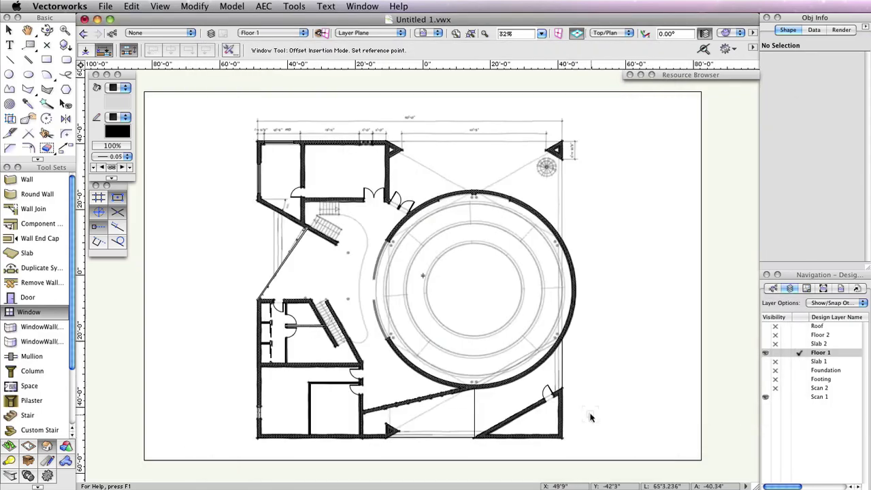
Step: Insert the window in the slanted wall below the round wall, its insertion point offset 7" from the junction with the vertical wall
scroll(403, 415, up, 2)
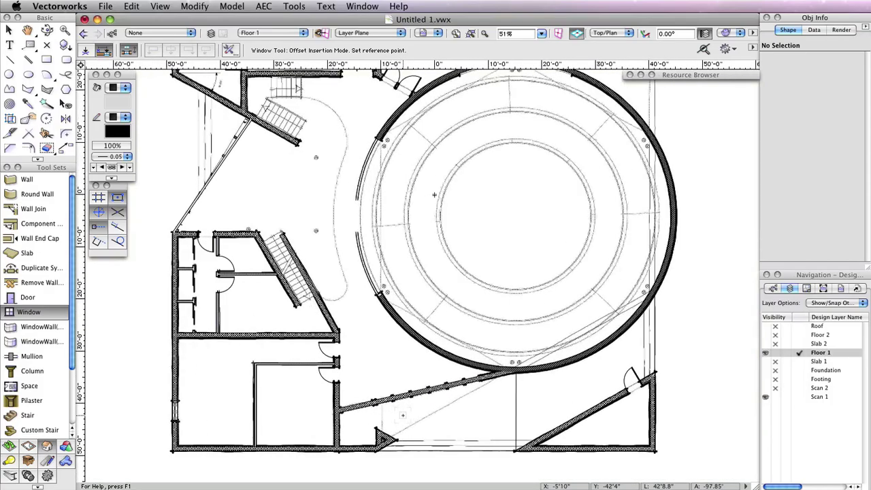
scroll(402, 414, up, 5)
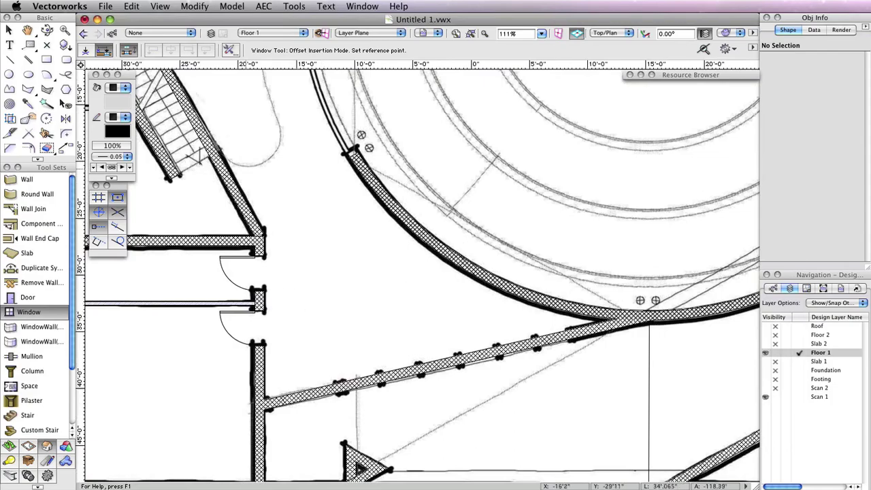
click(104, 51)
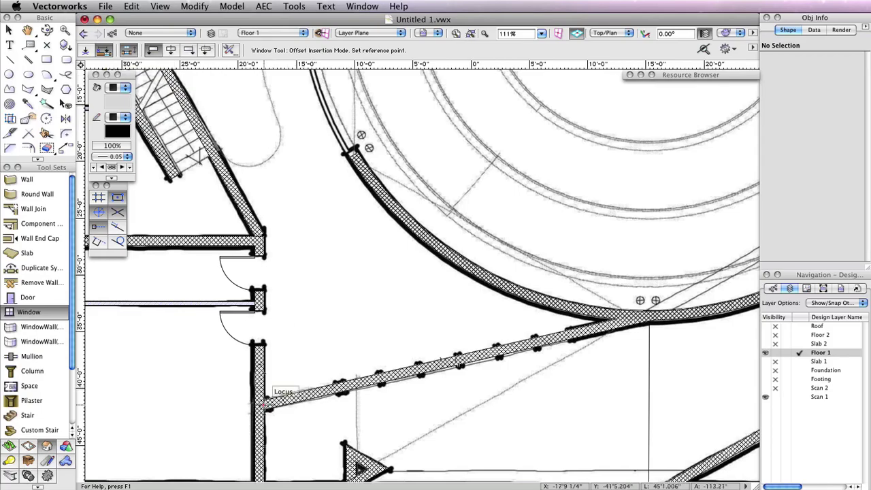
click(264, 406)
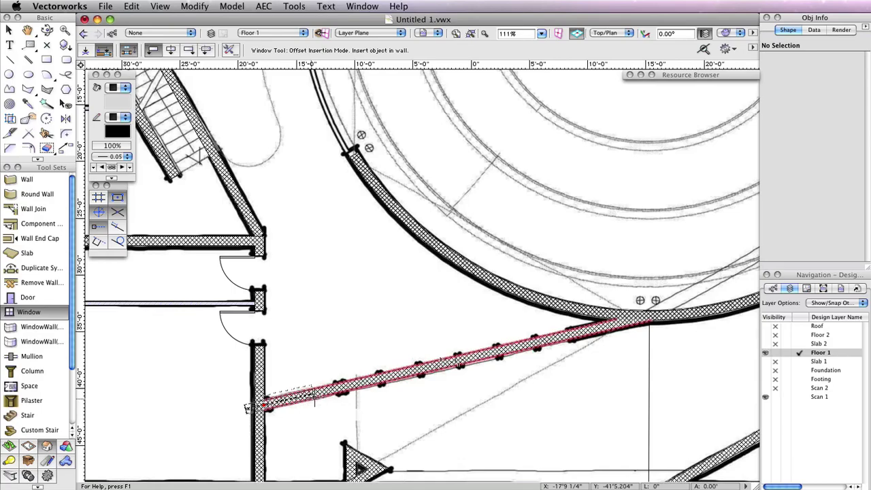
click(430, 367)
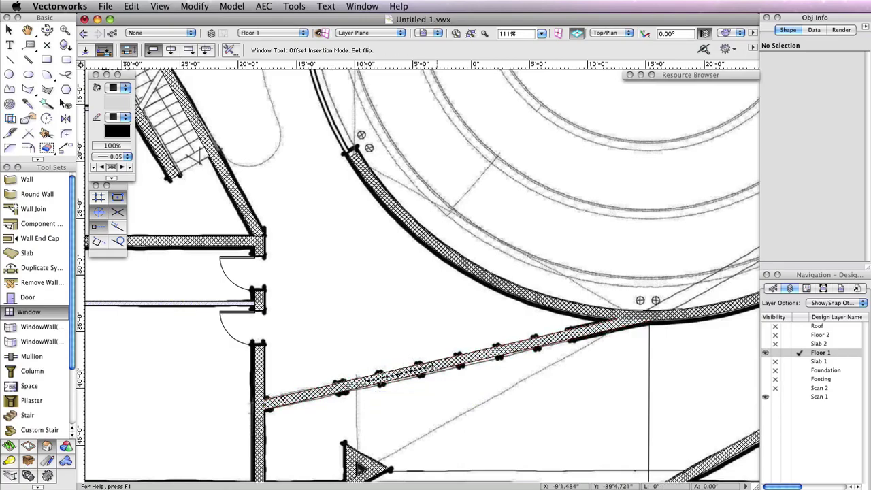
click(436, 371)
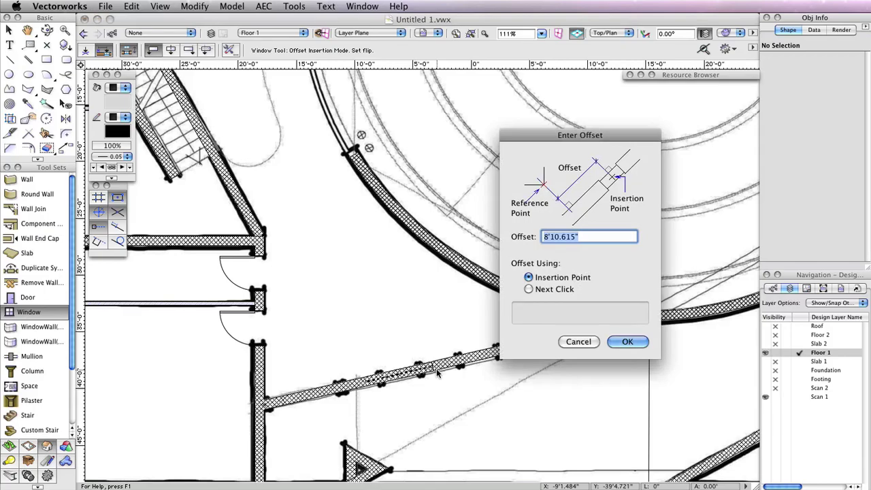
text(7)
mouse_move(532, 280)
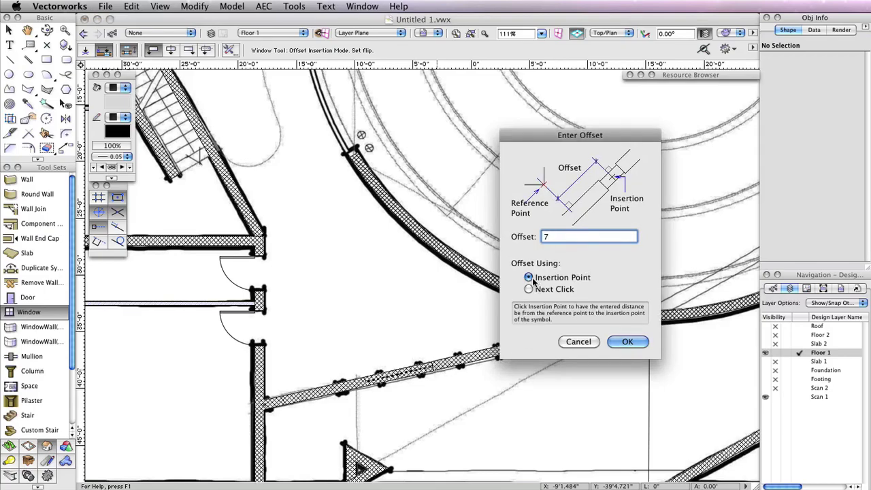
click(626, 342)
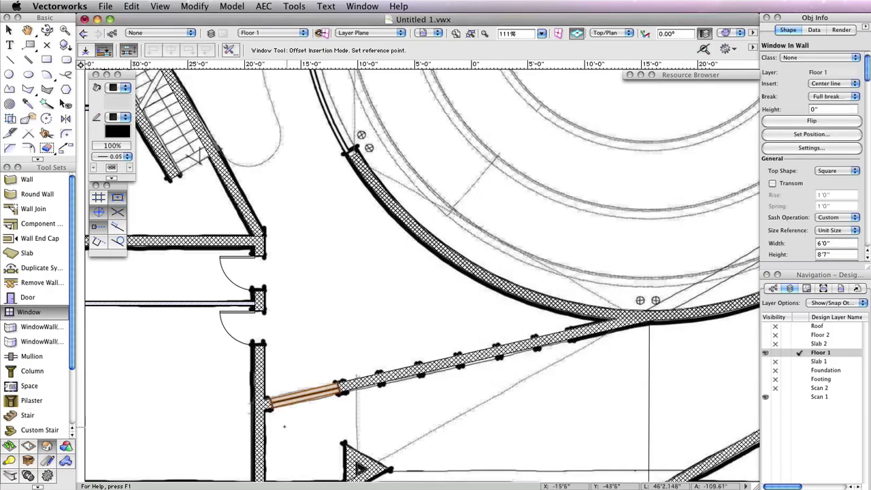
Step: Set the Window tool to a Casement sash, 36" wide and 84" high, with an elevation in wall of 1"
scroll(331, 419, up, 3)
middle_drag(331, 419, 289, 320)
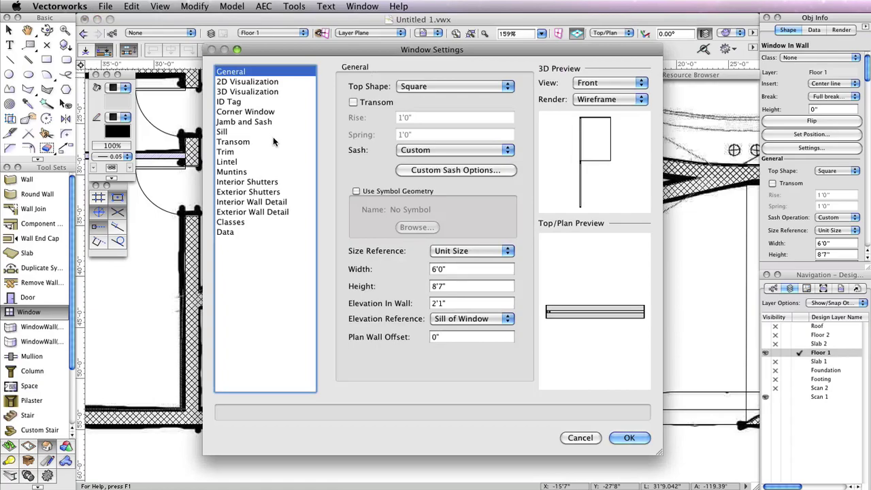
click(449, 150)
click(420, 65)
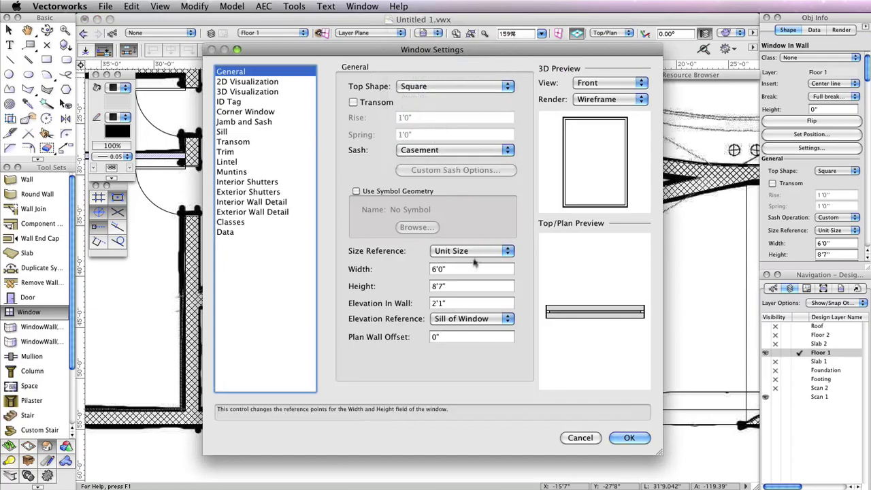
click(462, 269)
text(36)
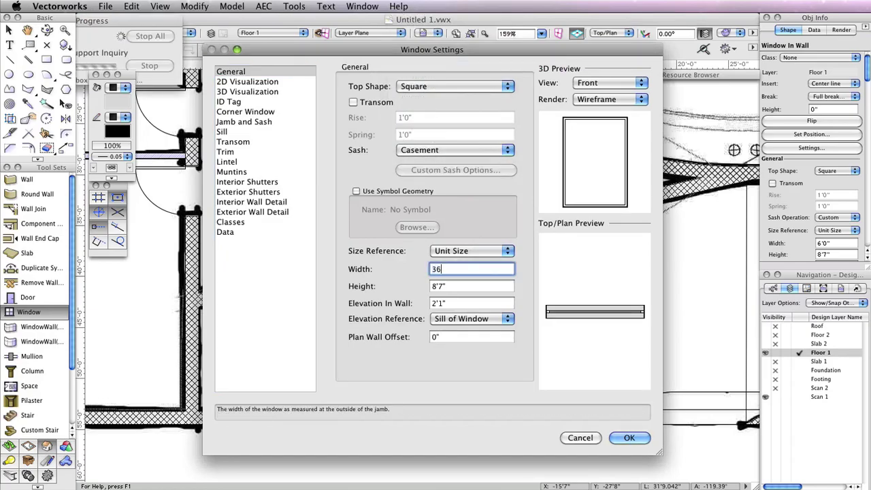
key(Tab)
text(84)
key(Tab)
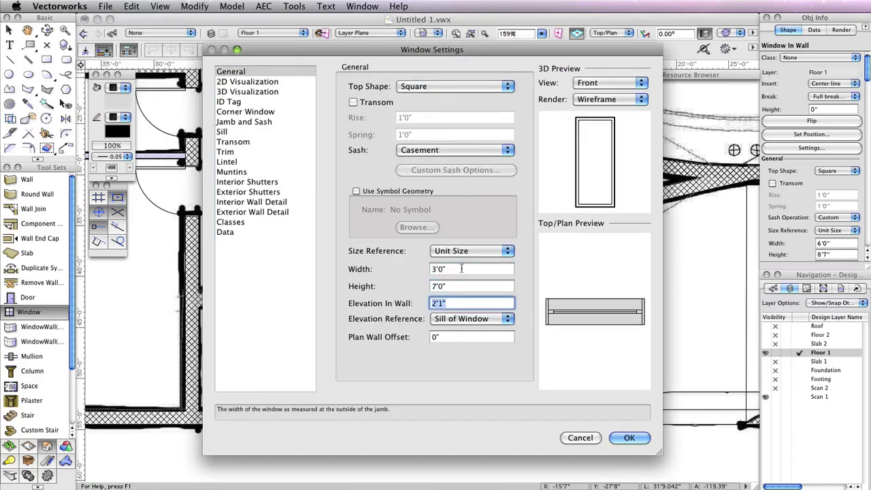
text(1)
key(Tab)
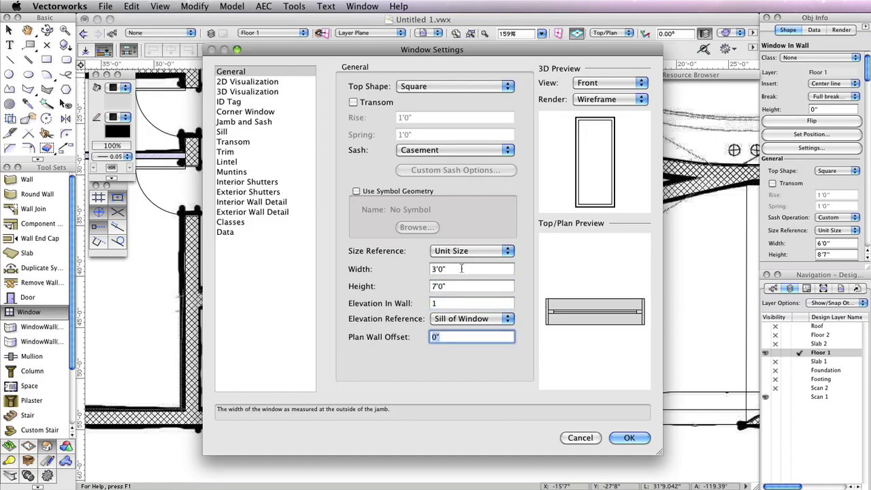
click(627, 438)
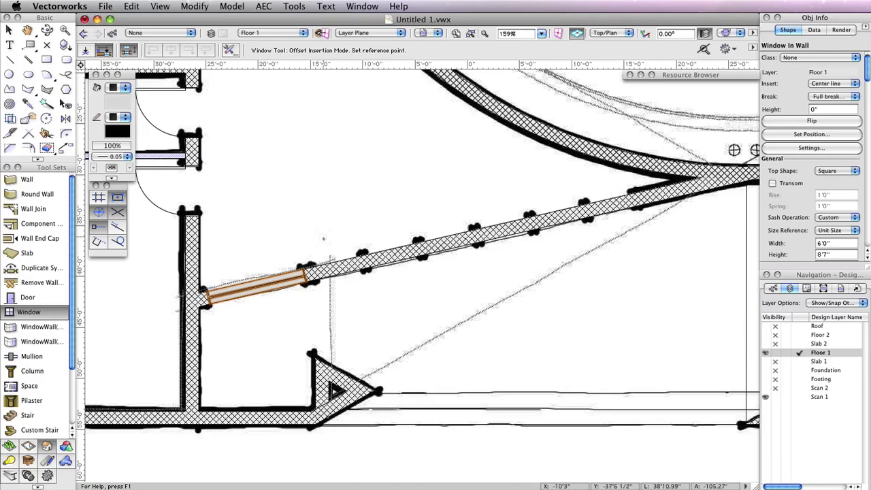
Step: Insert the casement window in the slanted wall, its insertion point offset 9" from the near end of the custom-sash window
scroll(323, 240, up, 2)
scroll(318, 260, up, 2)
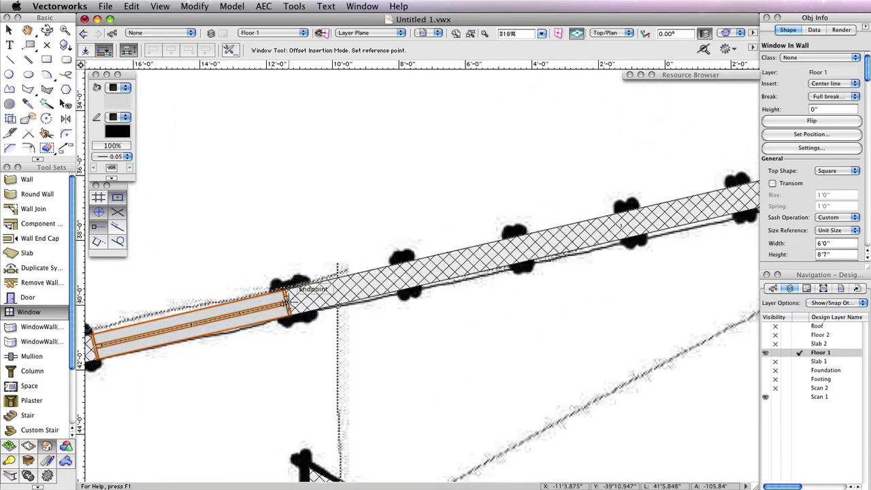
click(290, 300)
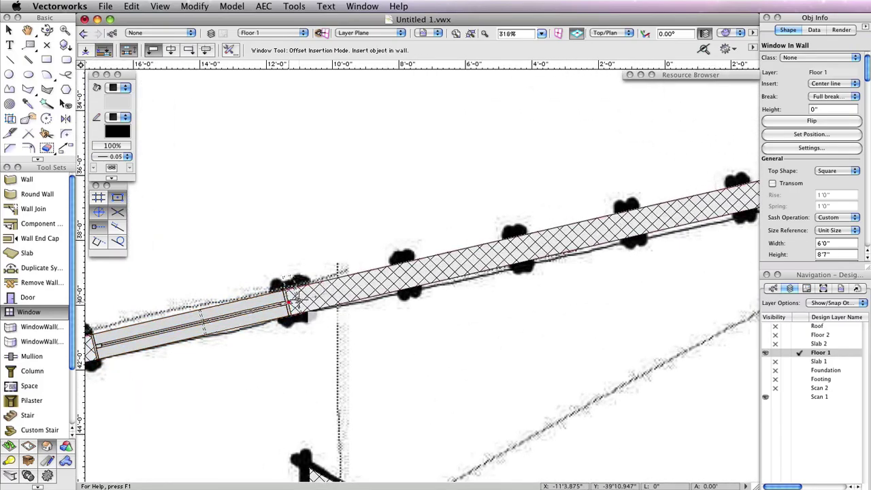
click(539, 244)
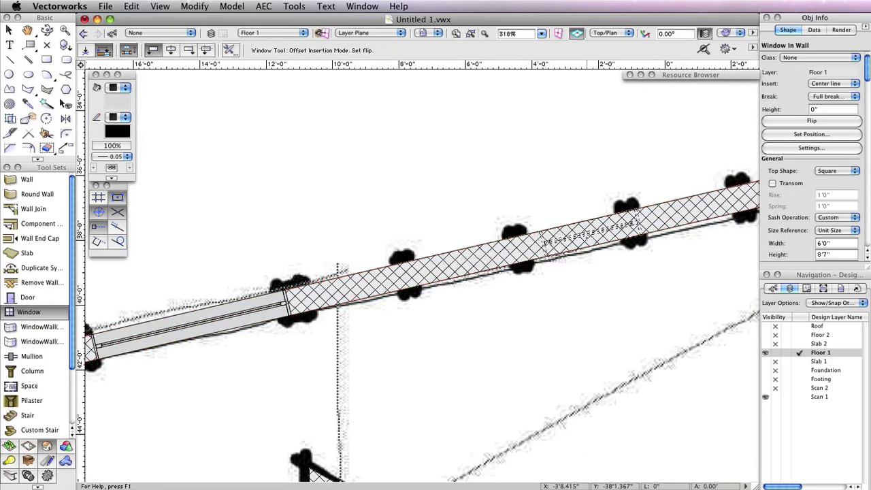
click(589, 241)
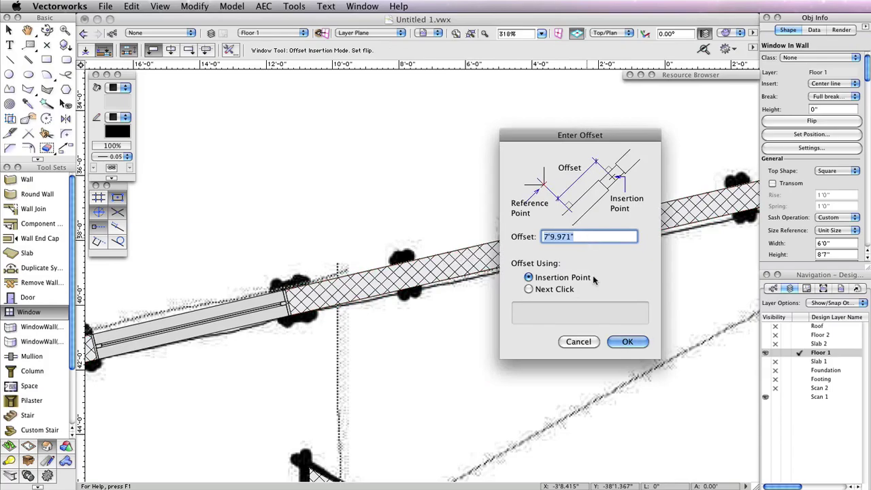
text(9)
mouse_move(567, 284)
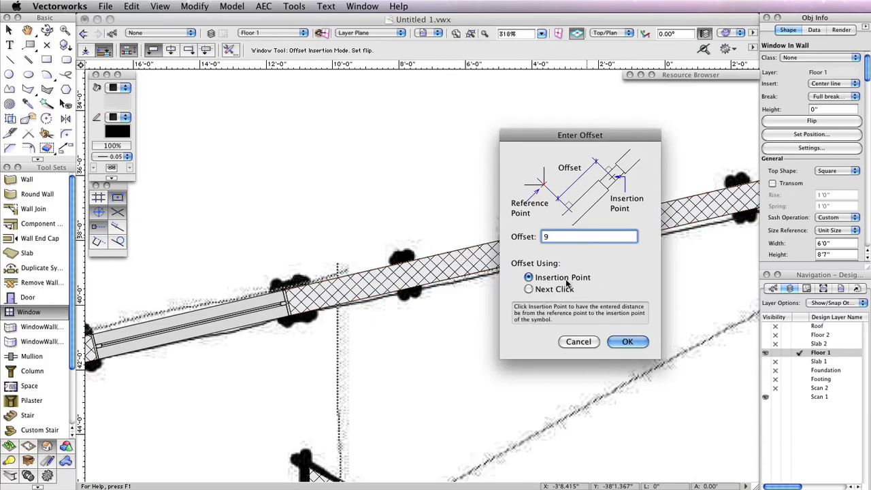
click(621, 343)
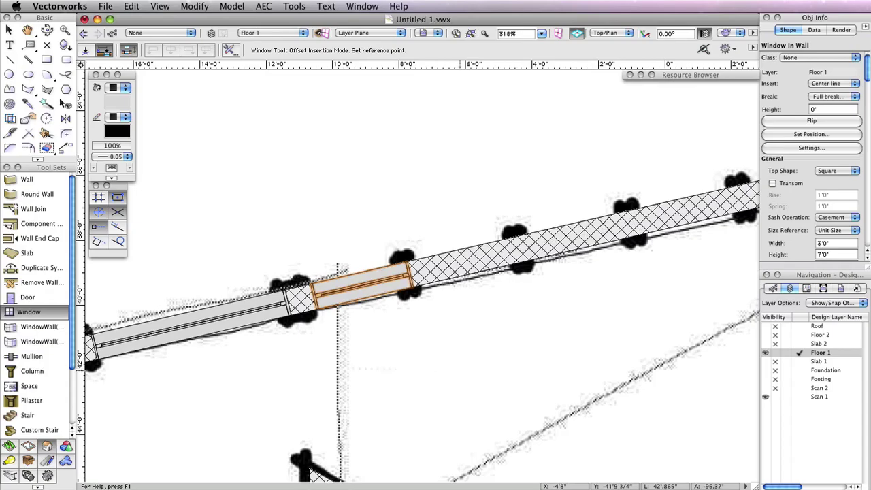
Step: Set the Door tool to a Glass leaf, accept the door settings, and use offset insertion with left alignment
click(45, 297)
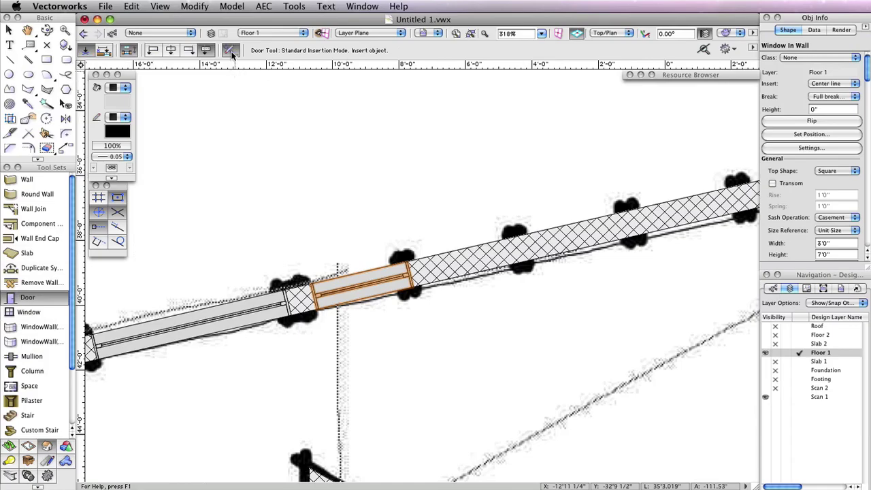
click(232, 52)
drag(450, 90, 348, 83)
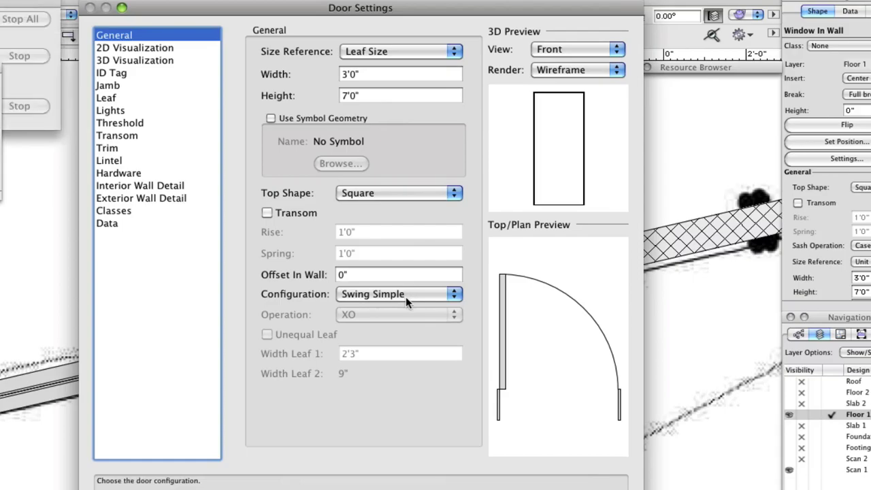
click(125, 89)
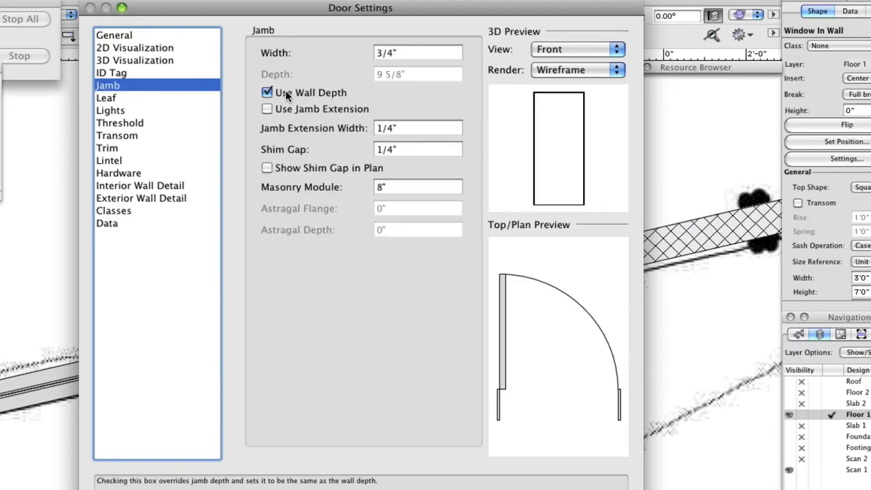
click(125, 97)
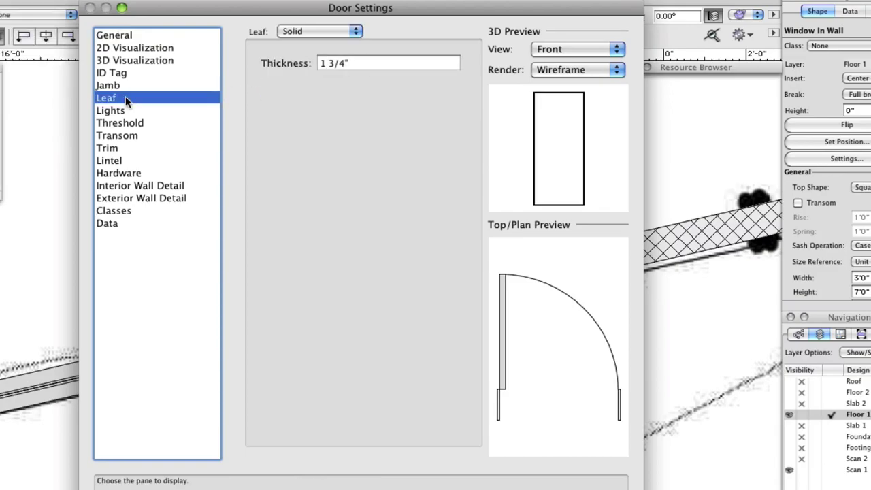
click(303, 31)
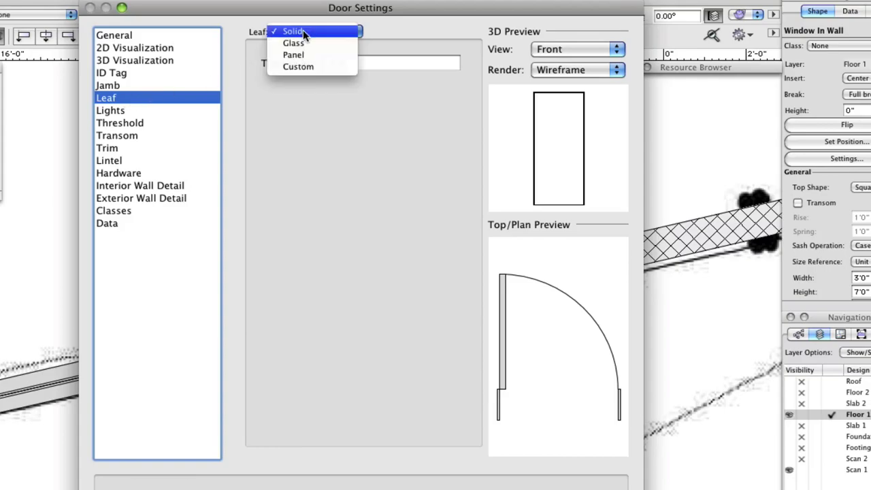
click(306, 43)
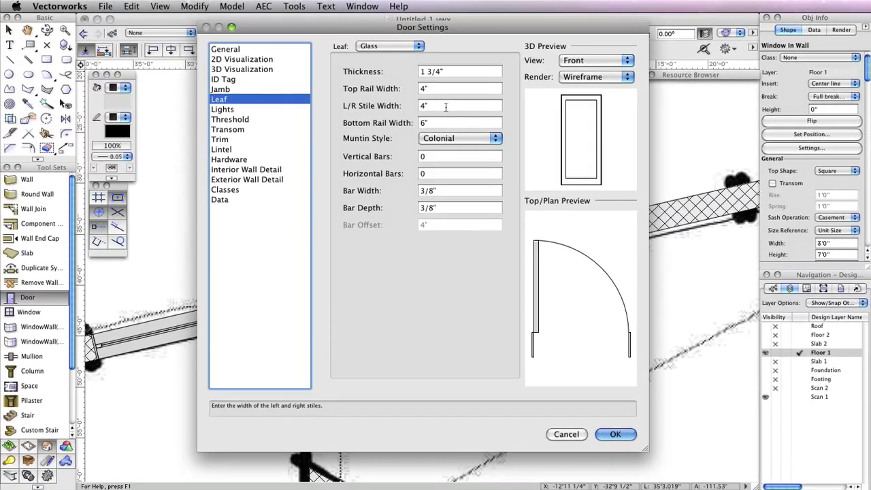
click(610, 433)
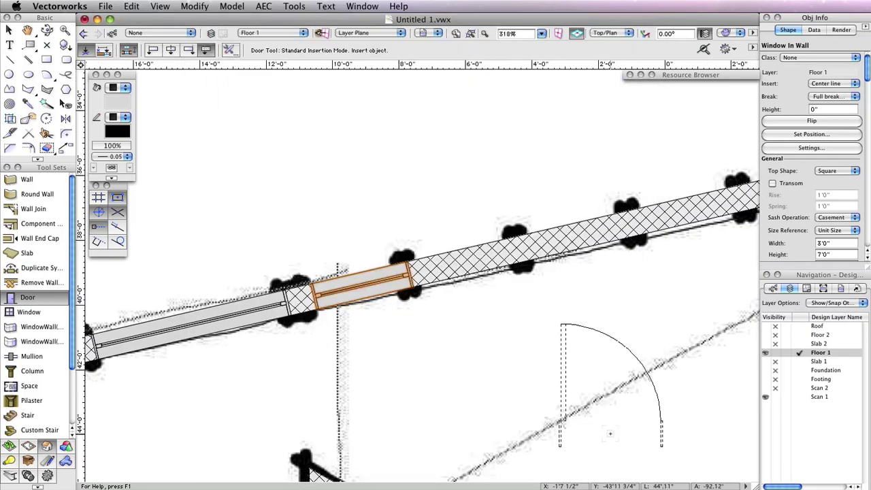
click(157, 51)
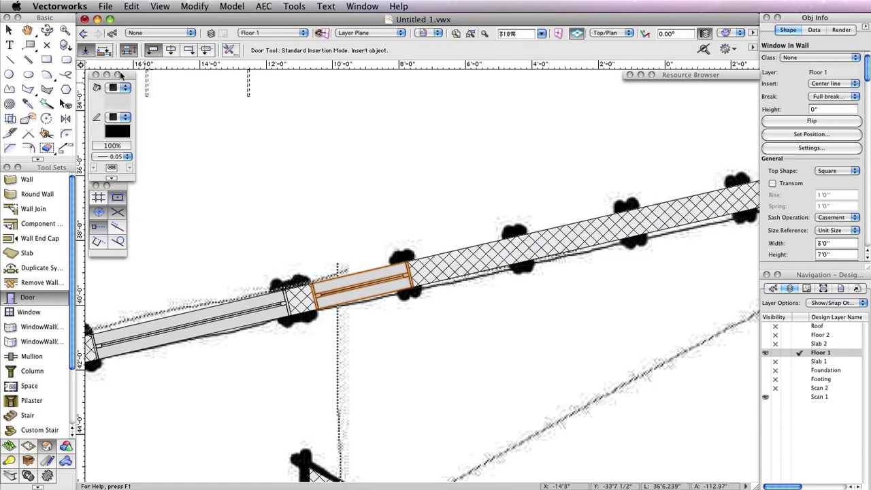
click(103, 50)
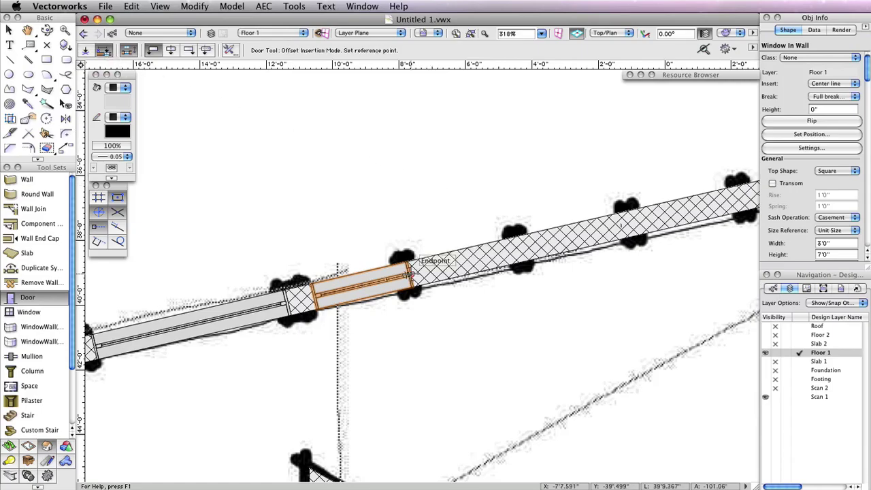
click(409, 274)
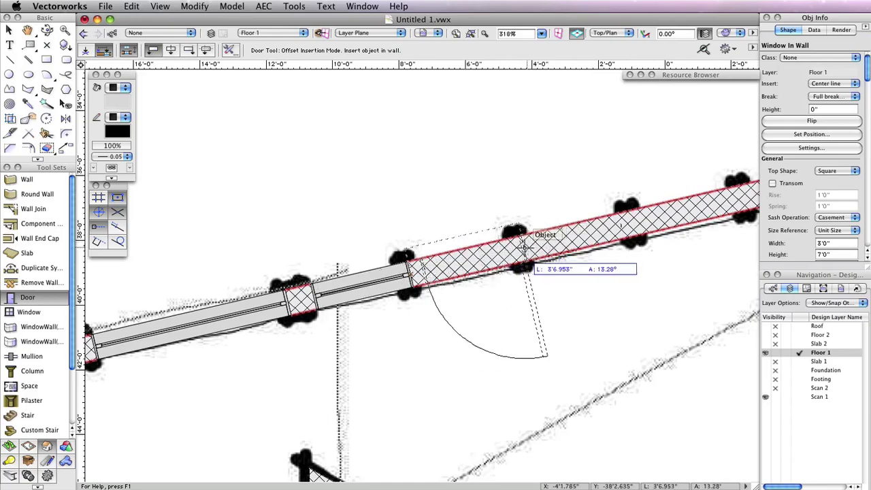
click(538, 257)
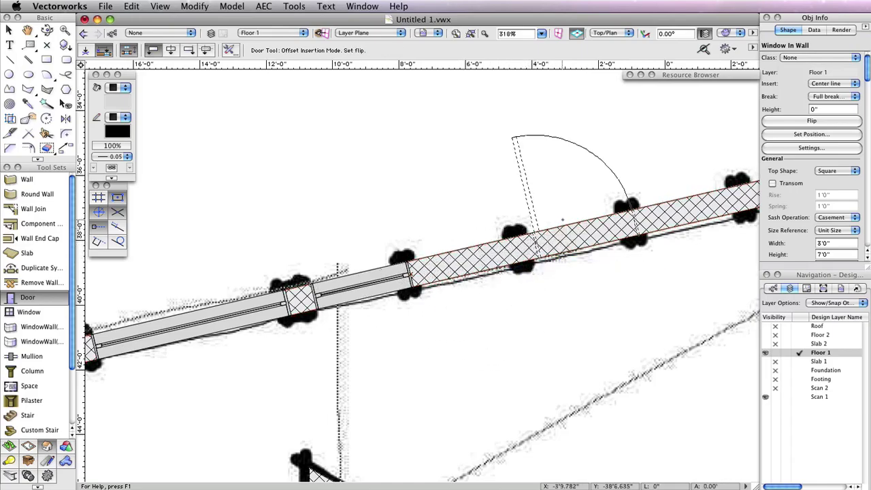
click(553, 211)
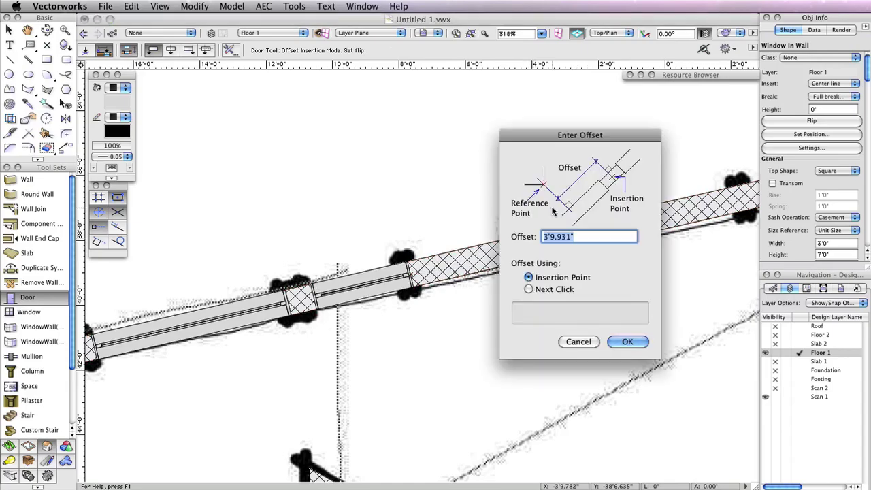
click(583, 342)
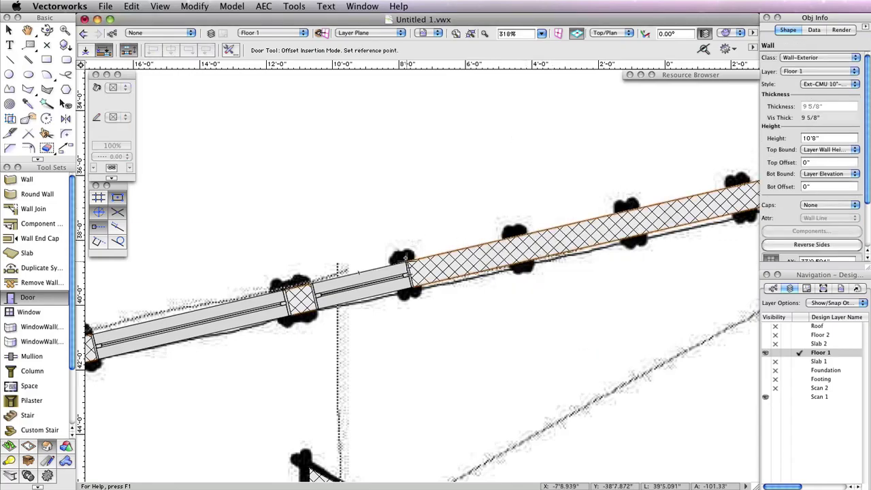
Step: Insert the glass door beside the casement window, swinging to the lower side of the slanted wall, with its insertion point offset 3"
click(406, 258)
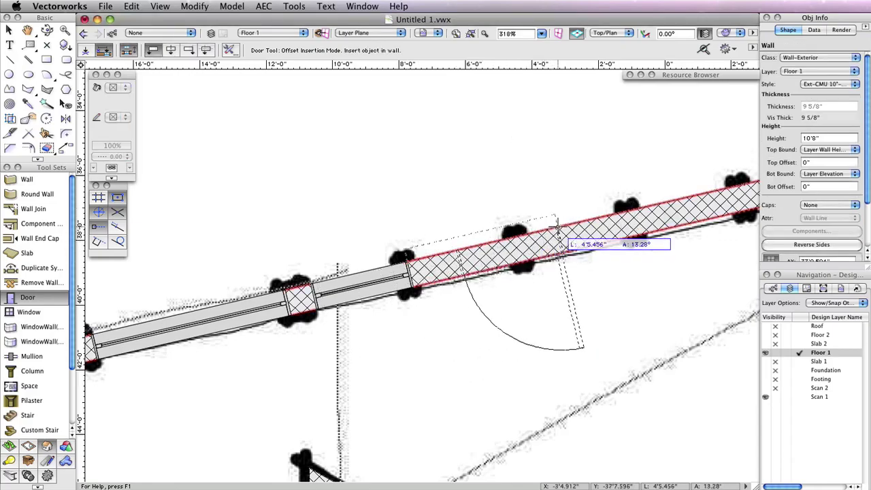
click(563, 254)
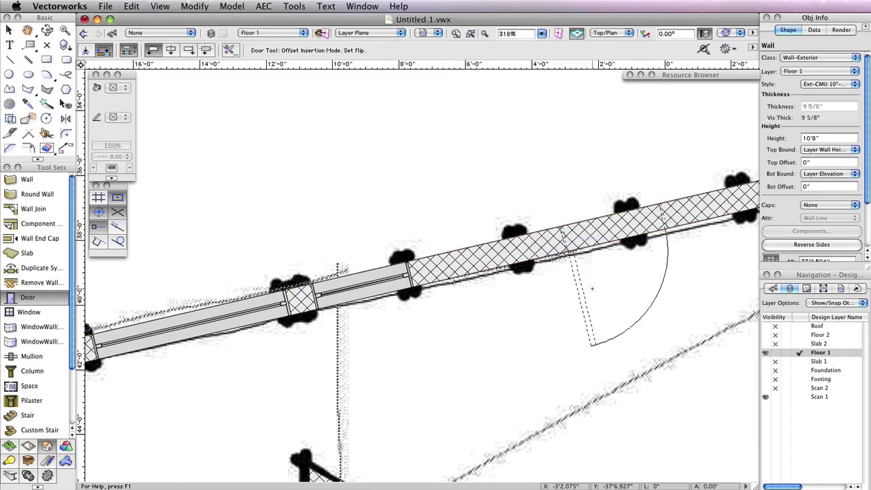
click(592, 288)
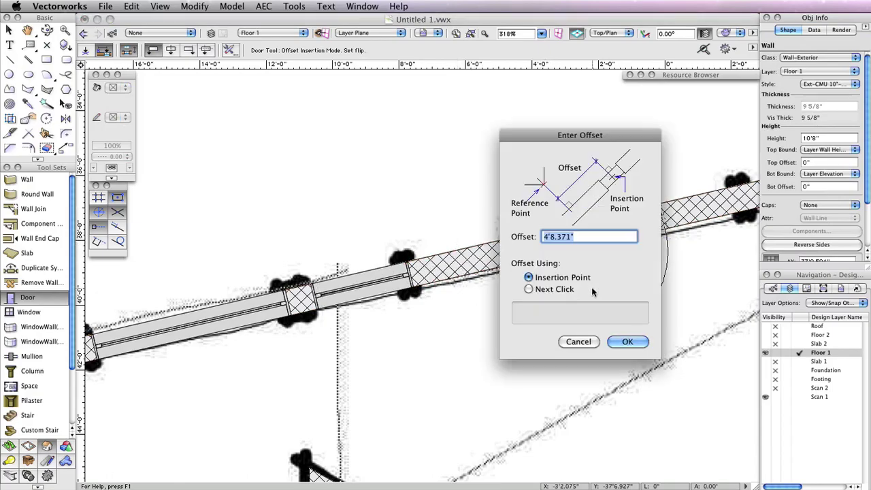
text(3)
click(626, 341)
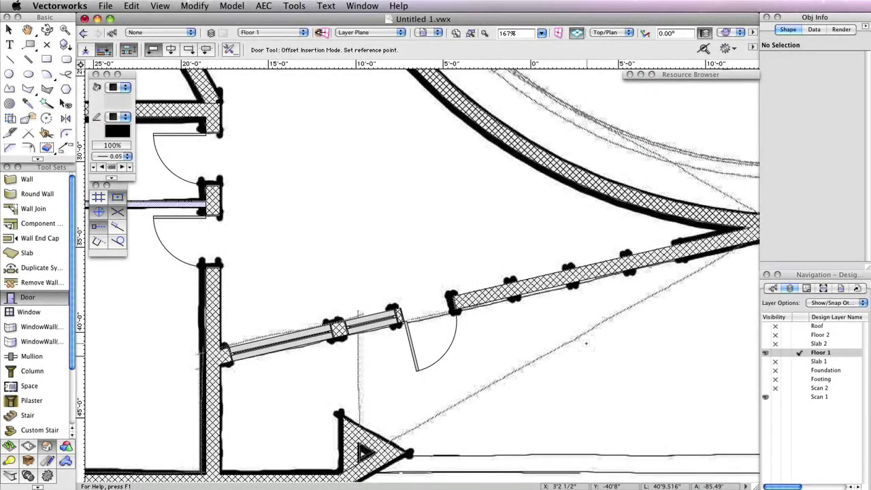
Step: Insert two more glass doors along the slanted wall, each offset from the far edge of the previous door and swinging the same way
scroll(450, 303, up, 5)
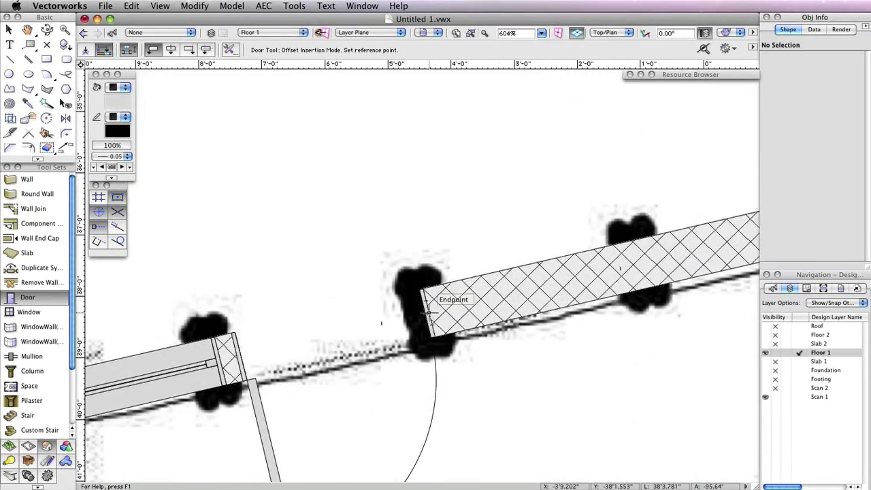
click(429, 310)
scroll(599, 300, down, 2)
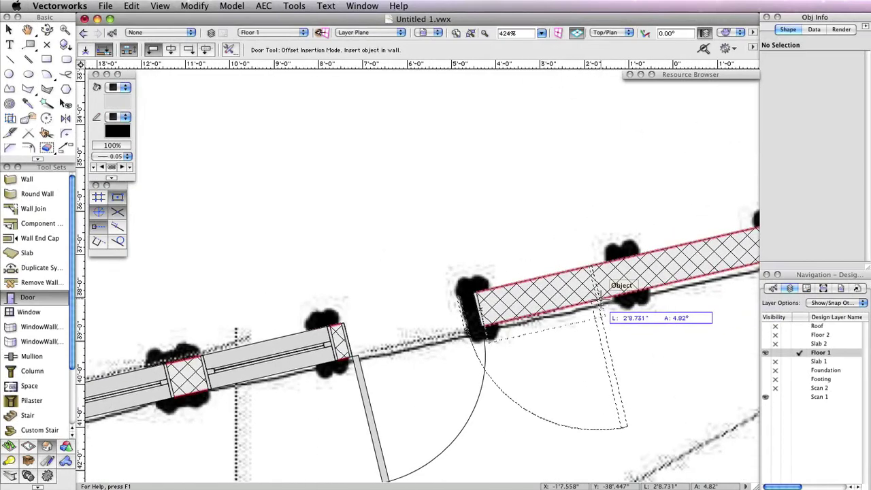
scroll(599, 299, down, 1)
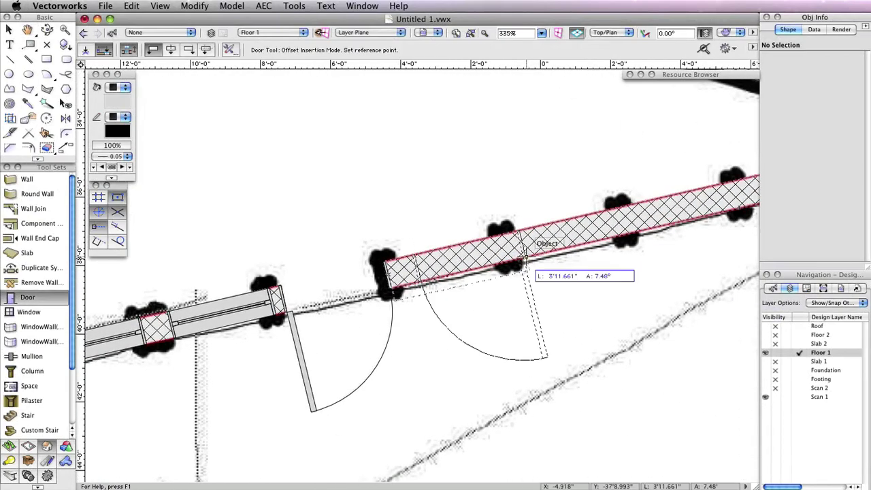
click(529, 199)
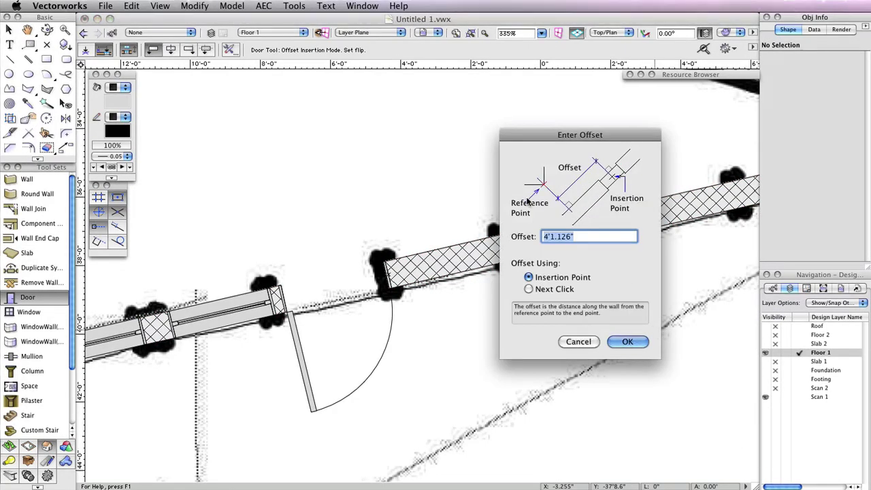
key(Return)
scroll(600, 290, down, 1)
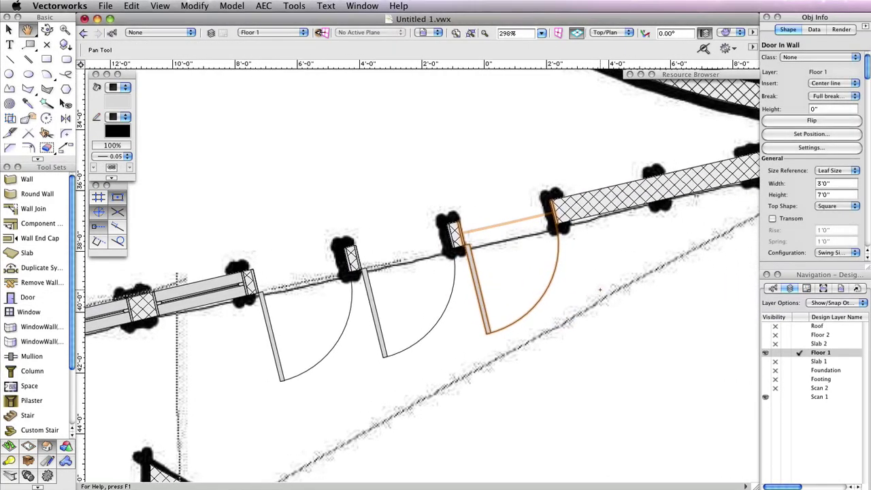
key(space)
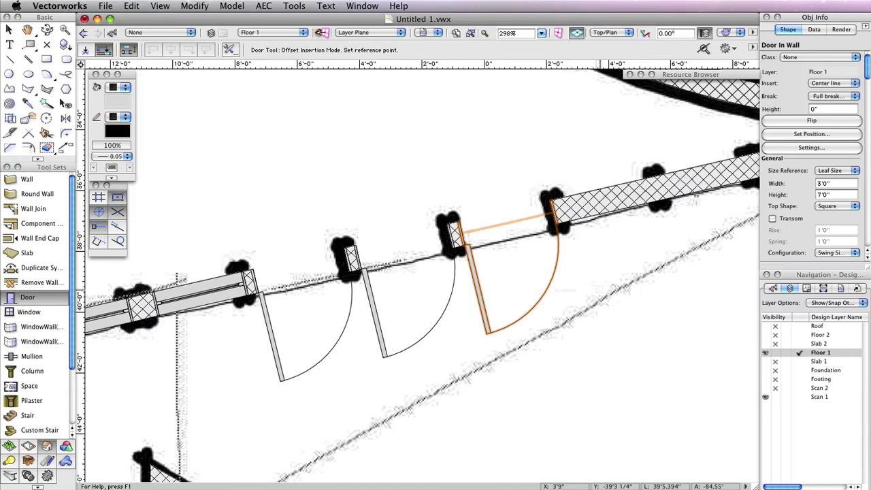
Step: Create another window like the existing casement and insert it in the slanted wall, offset 3" from the far edge of the third door
right_click(185, 301)
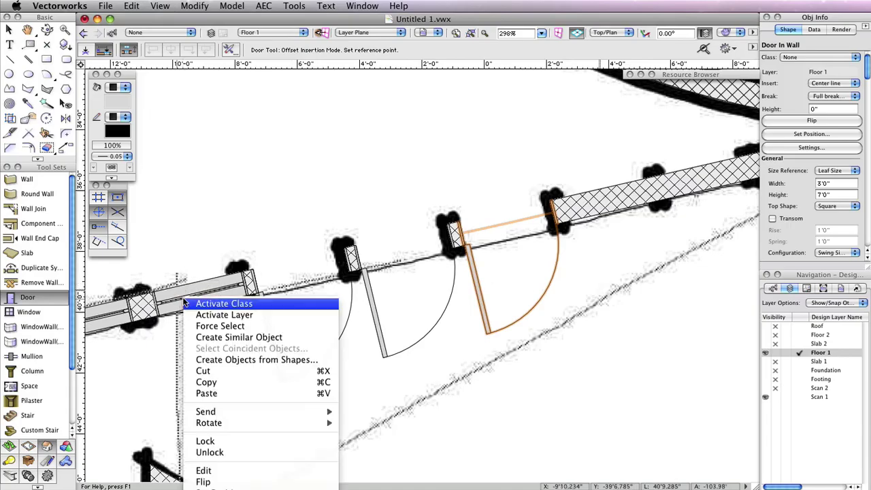
click(219, 339)
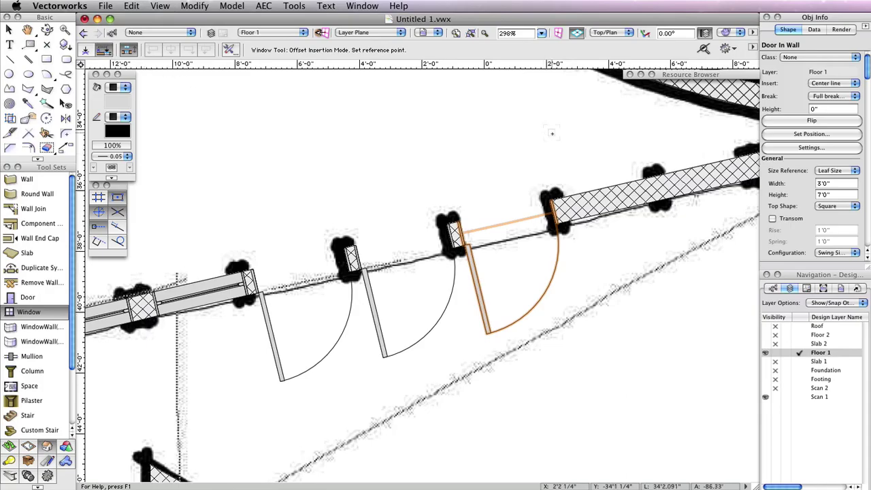
drag(549, 133, 464, 177)
click(469, 255)
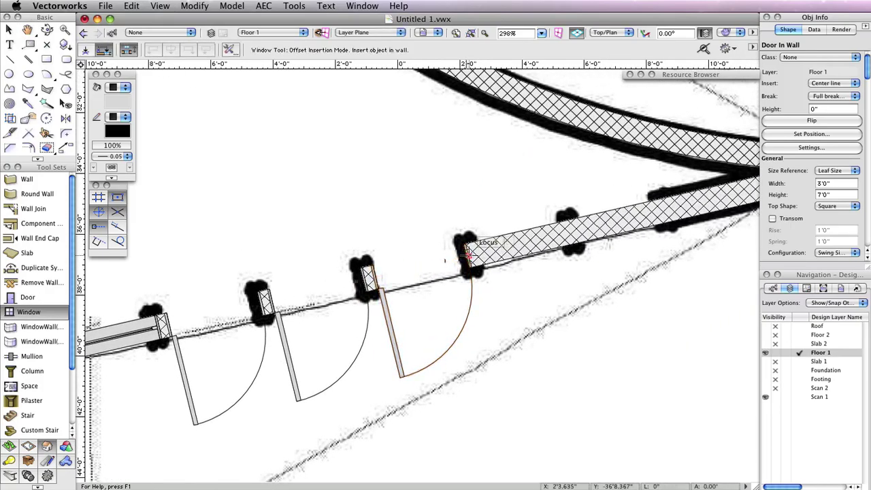
click(612, 237)
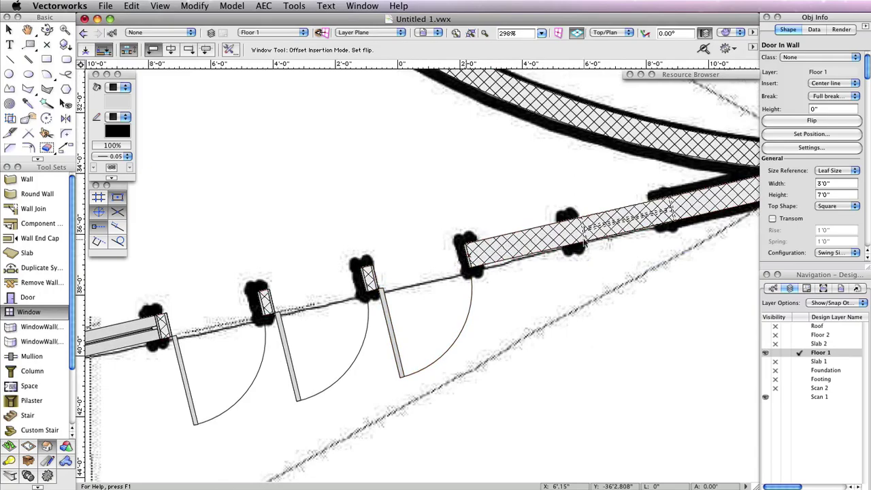
text(3)
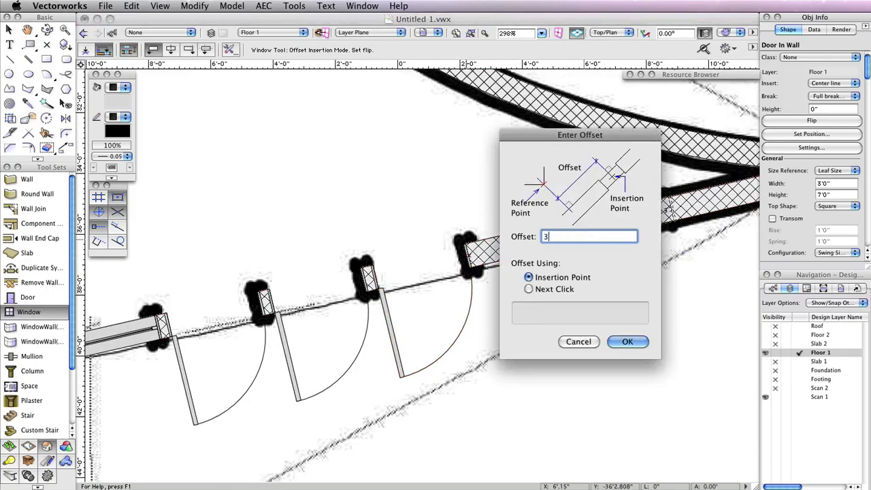
key(Return)
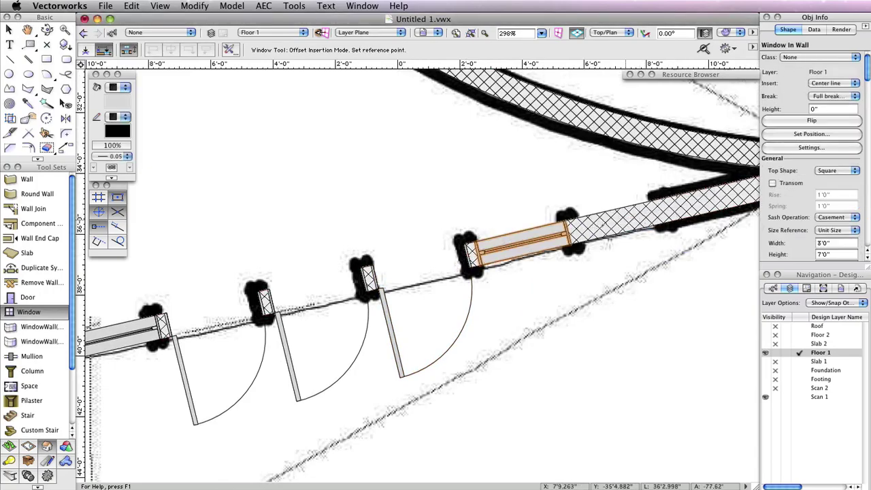
Step: Insert another casement window in the slanted wall, offset 3" from the far edge of the previous window
click(579, 229)
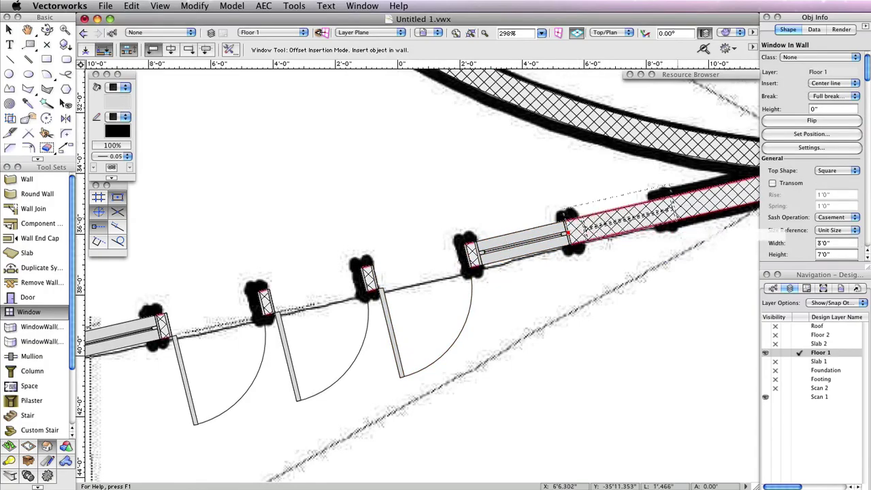
click(672, 205)
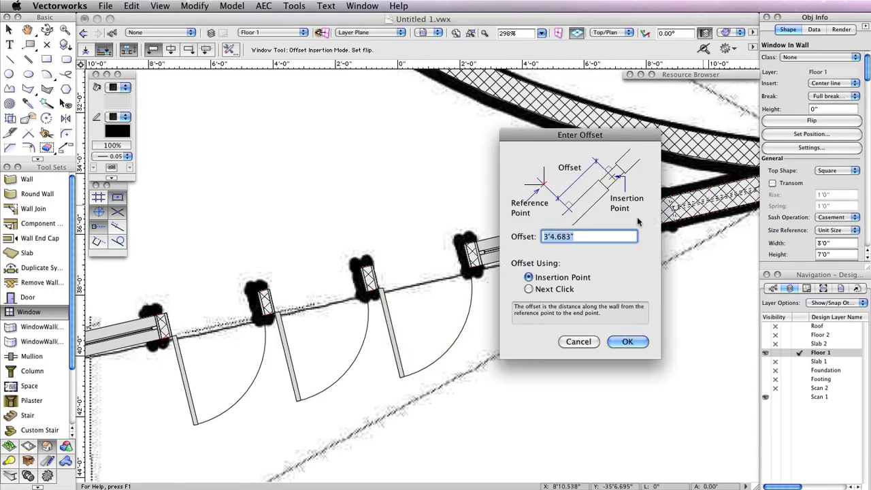
text(3)
key(Return)
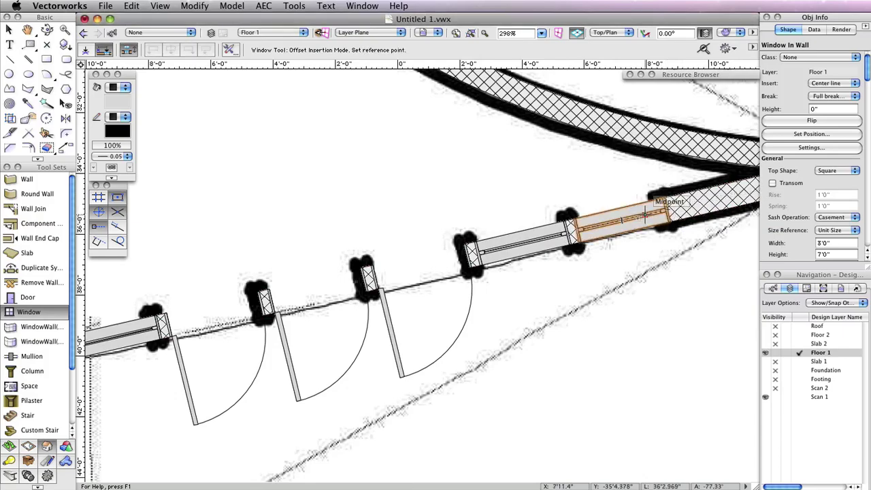
scroll(644, 216, down, 1)
middle_drag(568, 286, 666, 254)
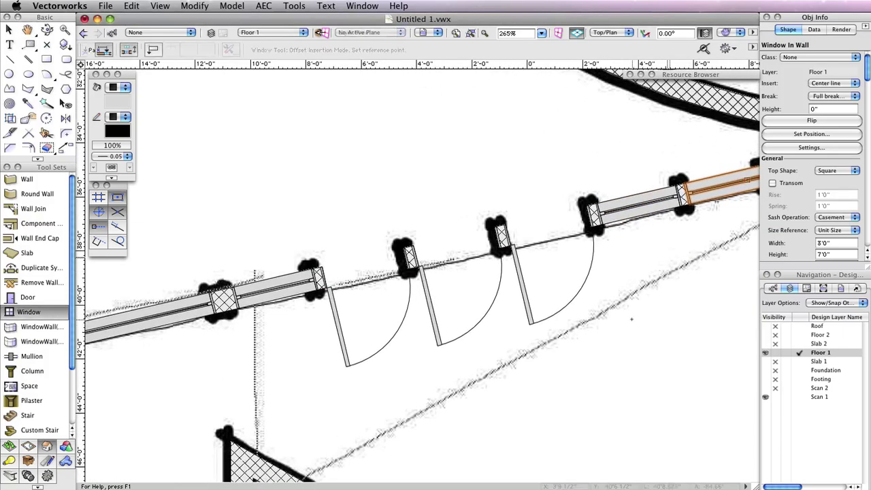
key(x)
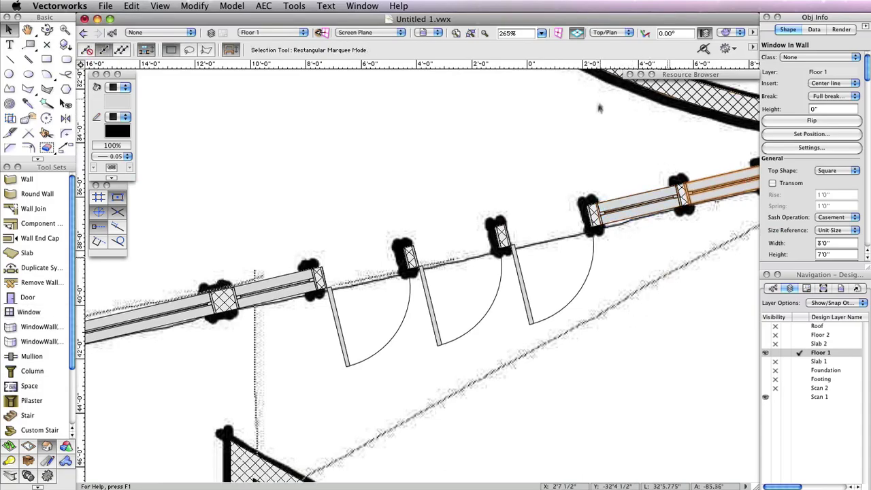
click(594, 126)
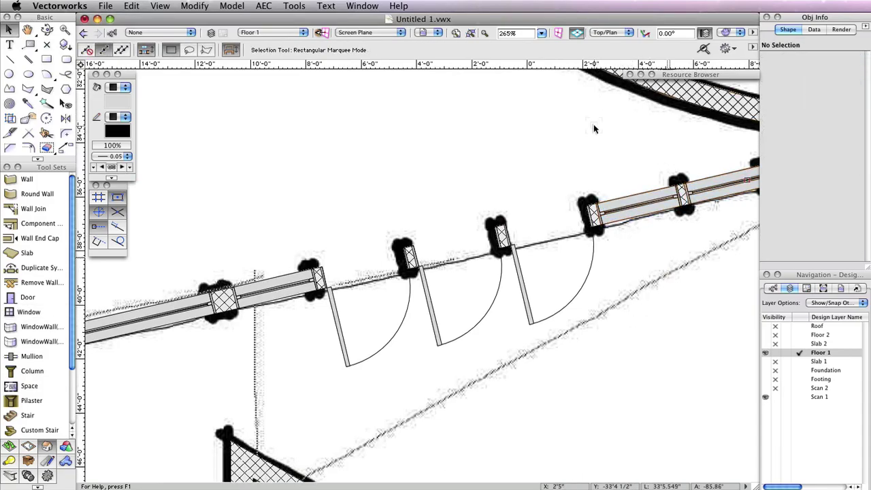
Step: Show the model in a right isometric view rendered in OpenGL, with the row of new windows and doors in view
click(604, 32)
click(645, 145)
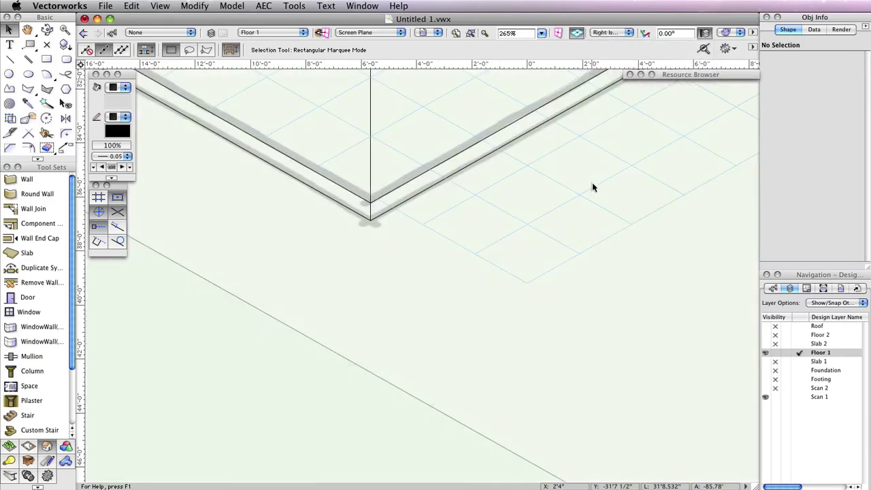
key(space)
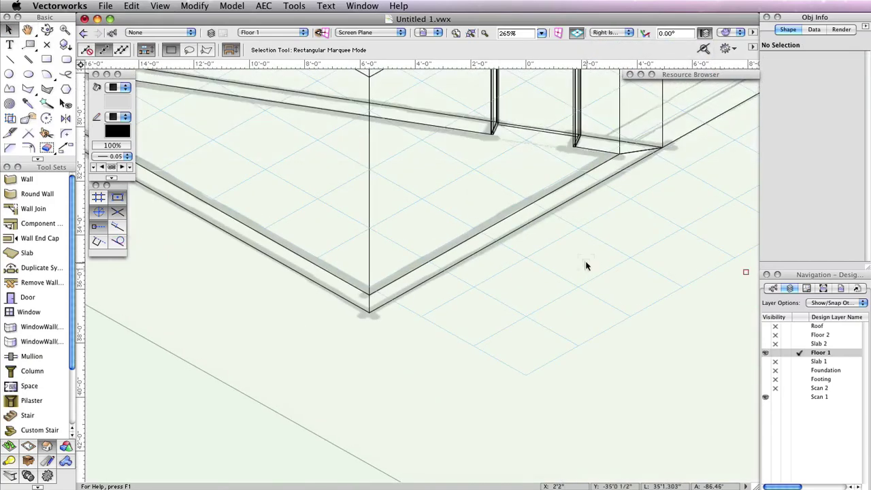
scroll(585, 265, down, 5)
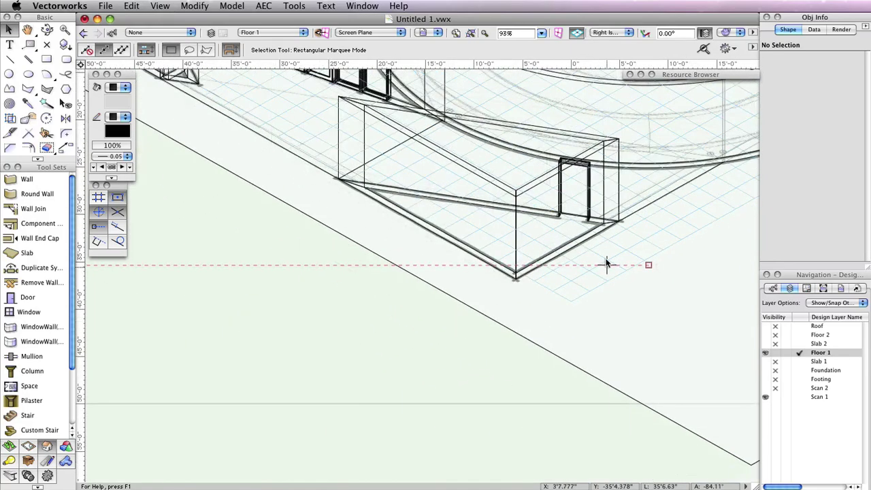
click(725, 32)
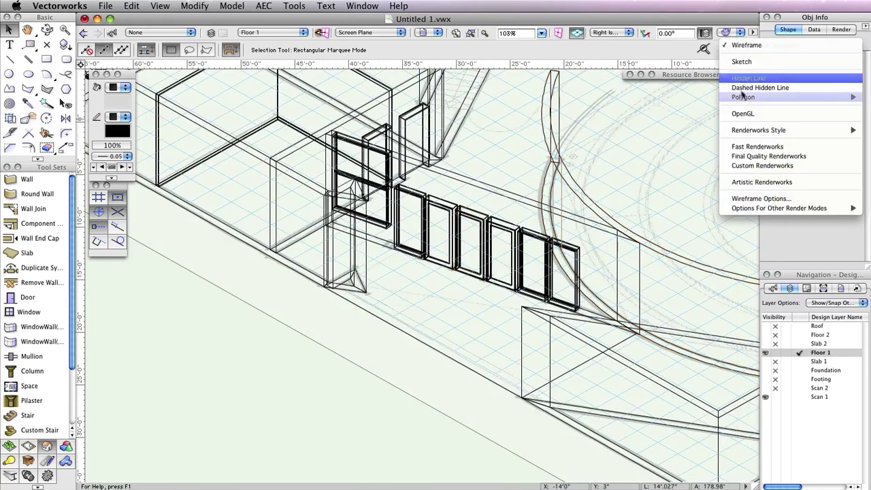
click(742, 114)
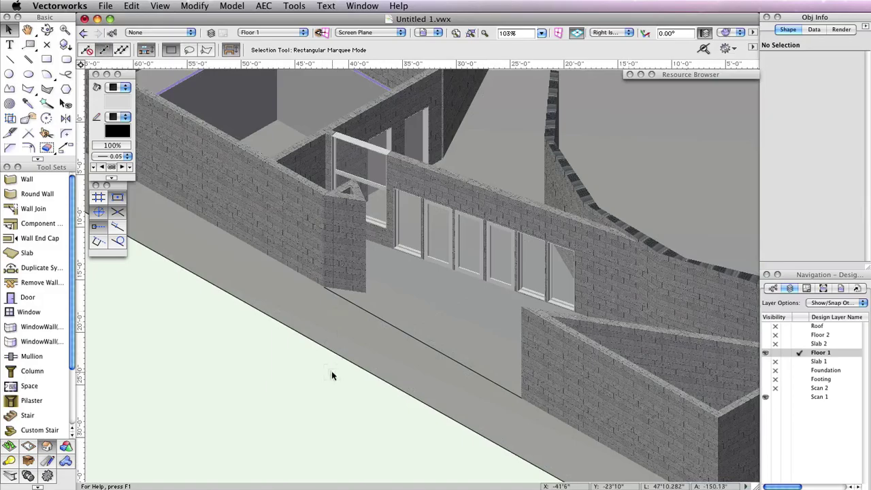
Step: Add a 3D wall peak on top of the exterior wall beside the triangular column, where the perpendicular wall meets it
click(303, 182)
scroll(302, 181, up, 2)
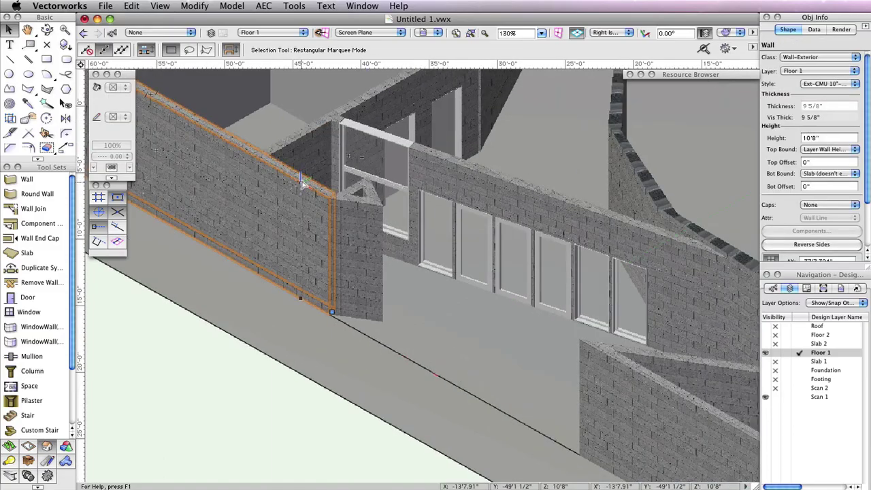
middle_drag(302, 182, 359, 288)
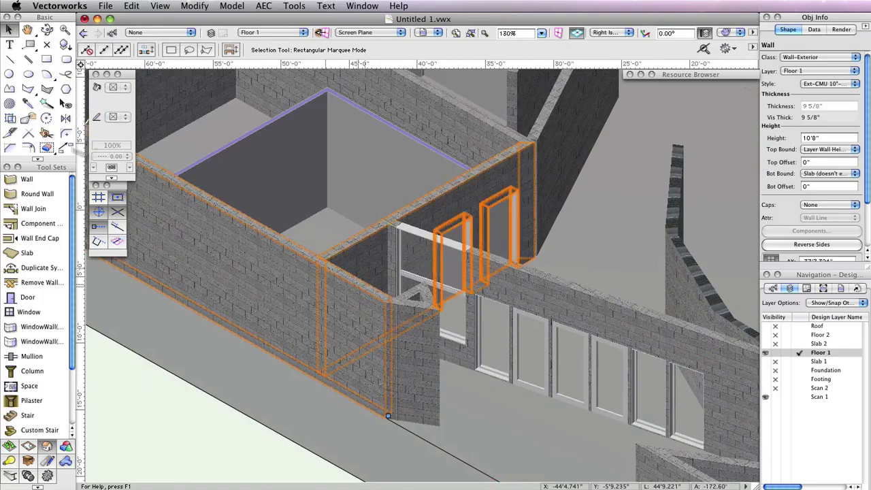
click(26, 118)
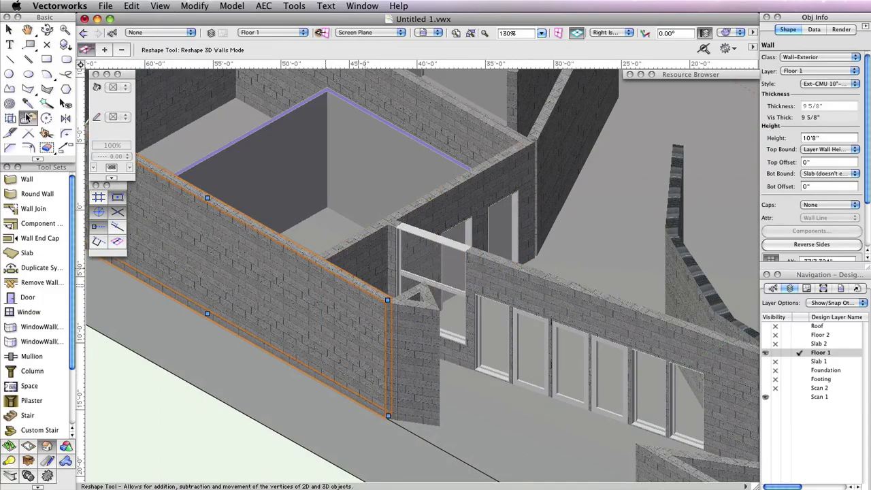
click(272, 238)
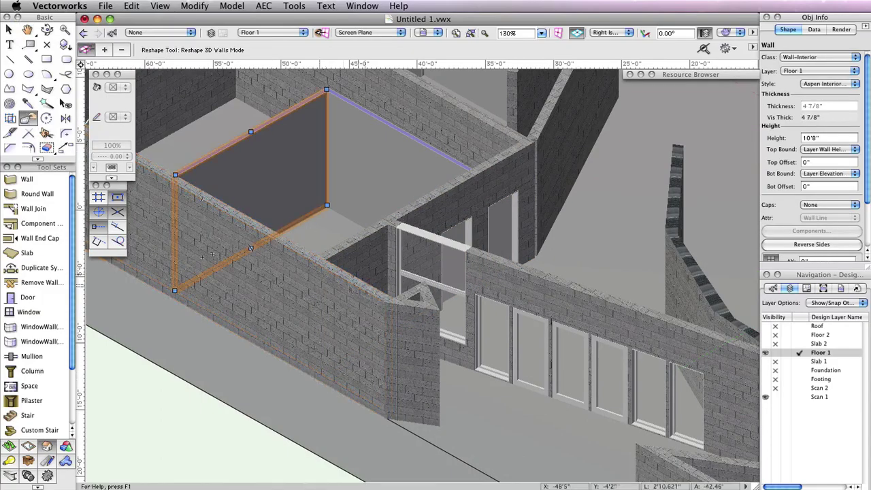
click(335, 344)
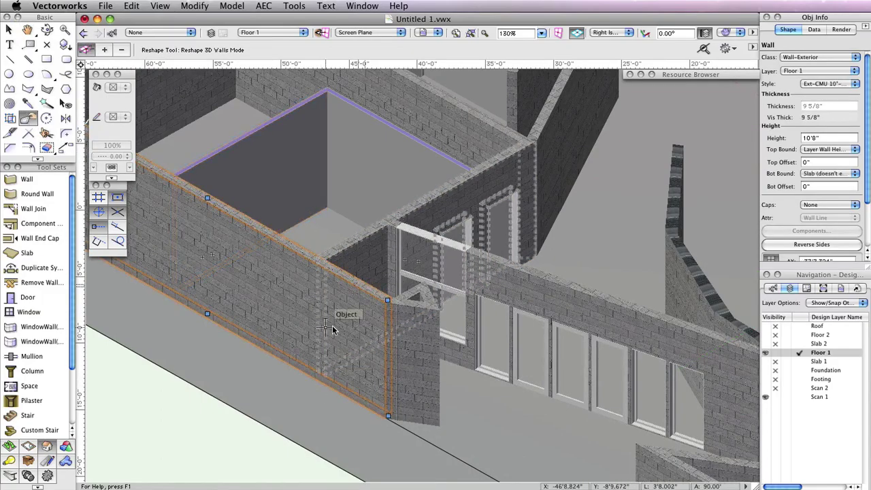
click(105, 50)
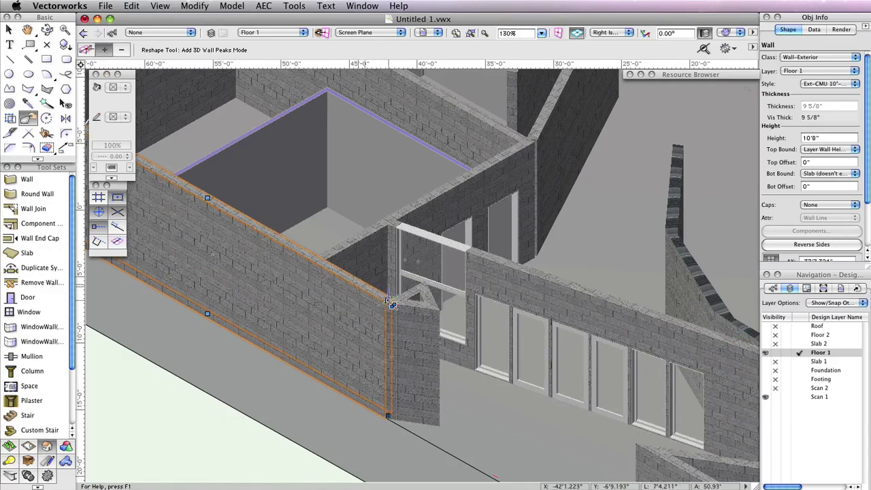
drag(392, 303, 325, 267)
scroll(325, 267, up, 2)
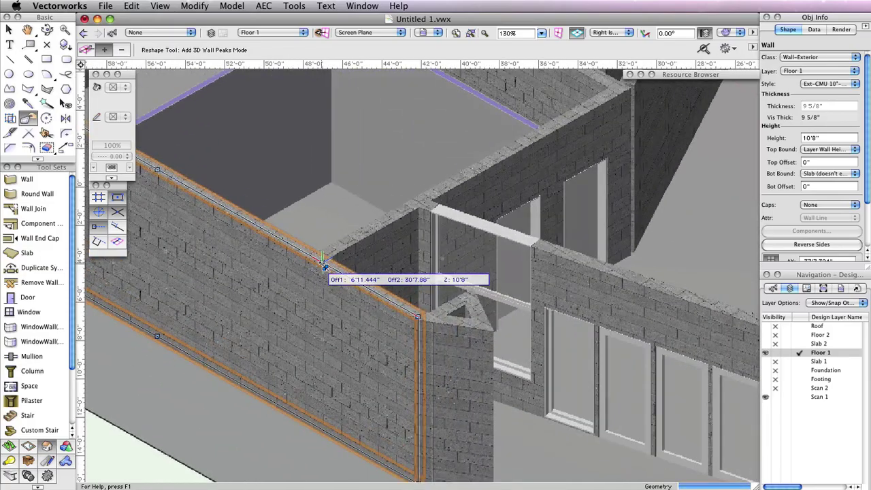
scroll(325, 267, up, 2)
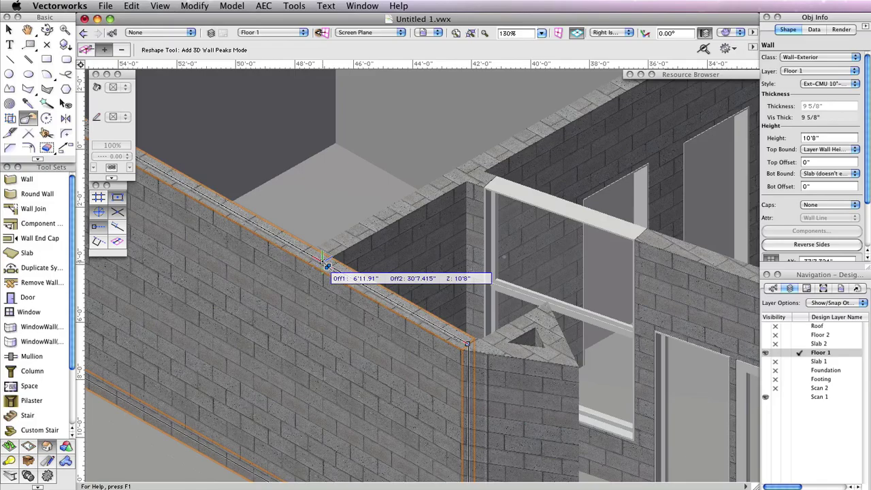
click(325, 265)
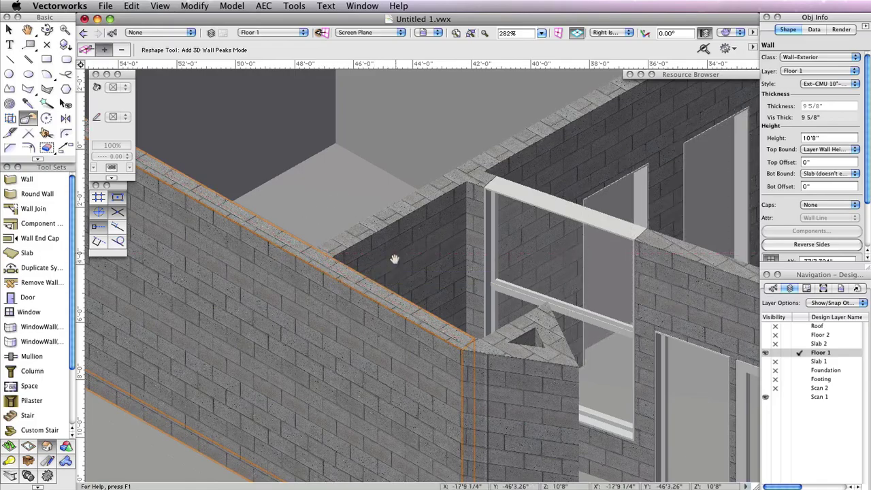
Step: Lower the top corner at the wall's column end to 4'0", and add another peak directly below the first one to form a vertical step
middle_drag(395, 255, 374, 149)
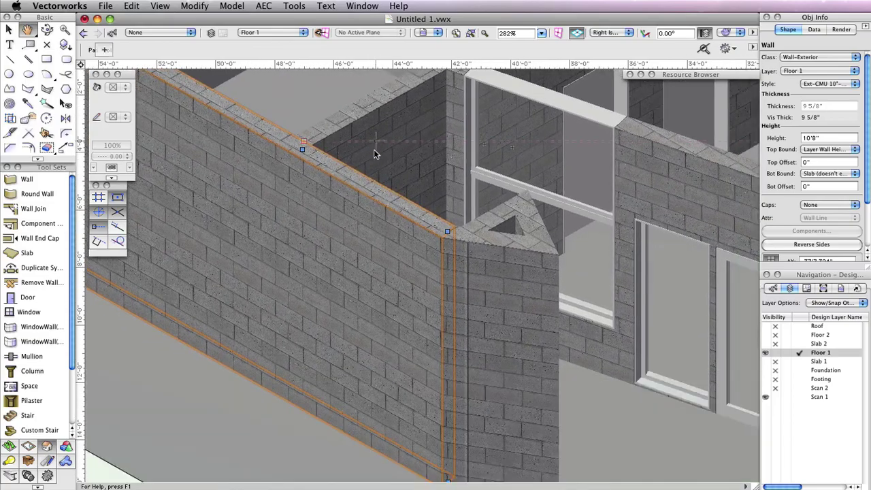
click(88, 51)
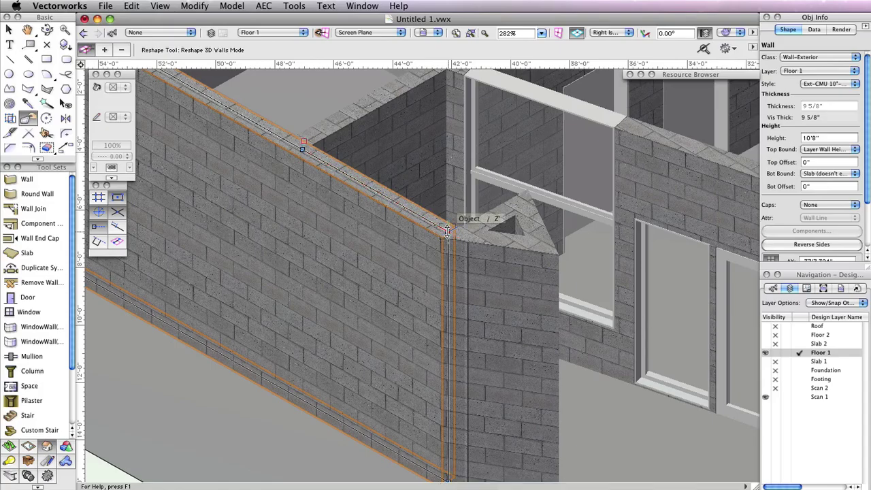
drag(446, 231, 452, 304)
key(Tab)
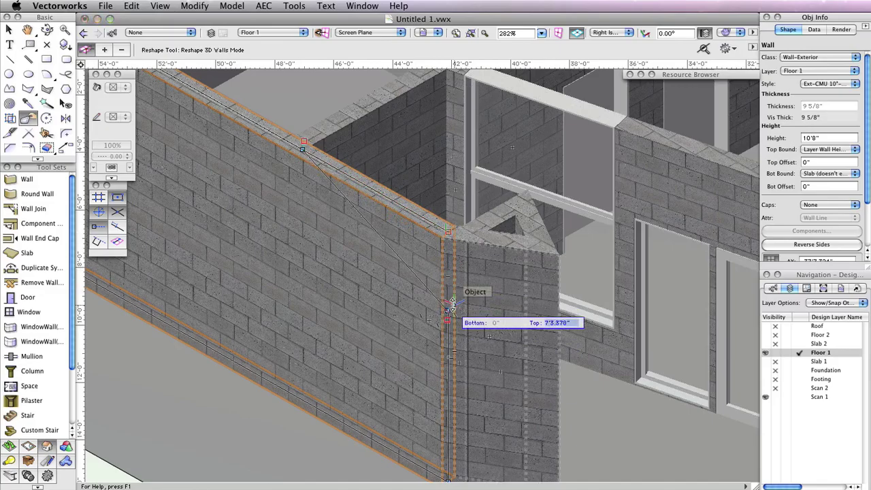
text(4'0)
key(Return)
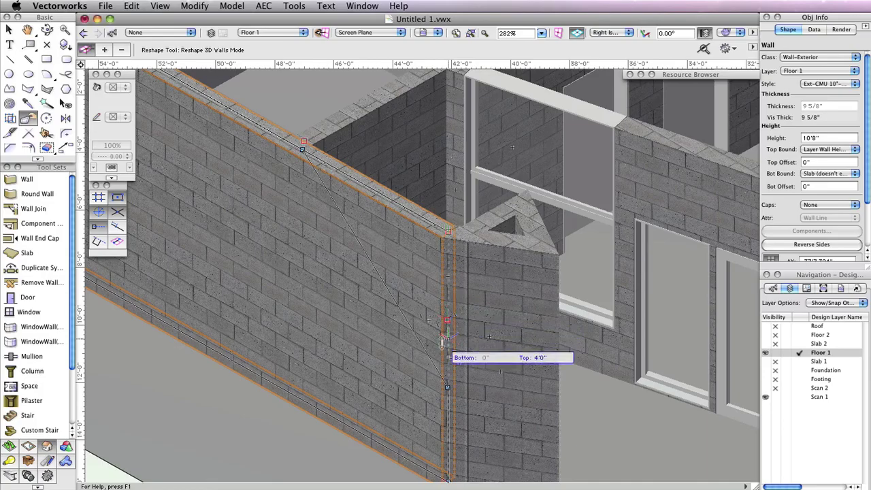
drag(445, 392, 446, 365)
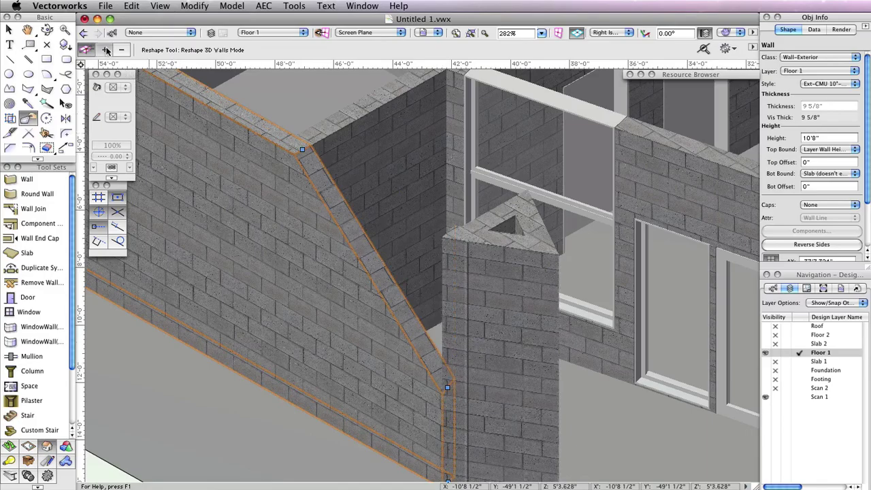
click(105, 51)
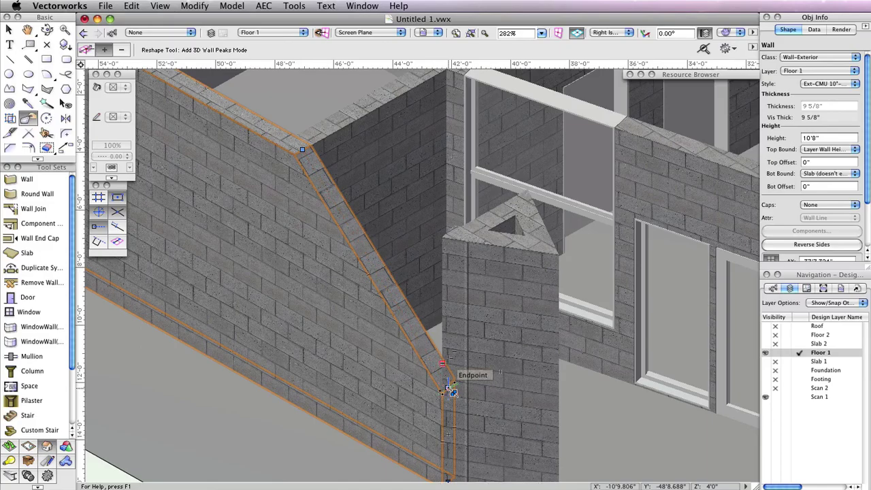
mouse_move(447, 388)
mouse_down()
mouse_move(383, 378)
mouse_move(356, 340)
mouse_move(308, 310)
mouse_move(306, 340)
mouse_move(306, 297)
mouse_move(303, 308)
mouse_up()
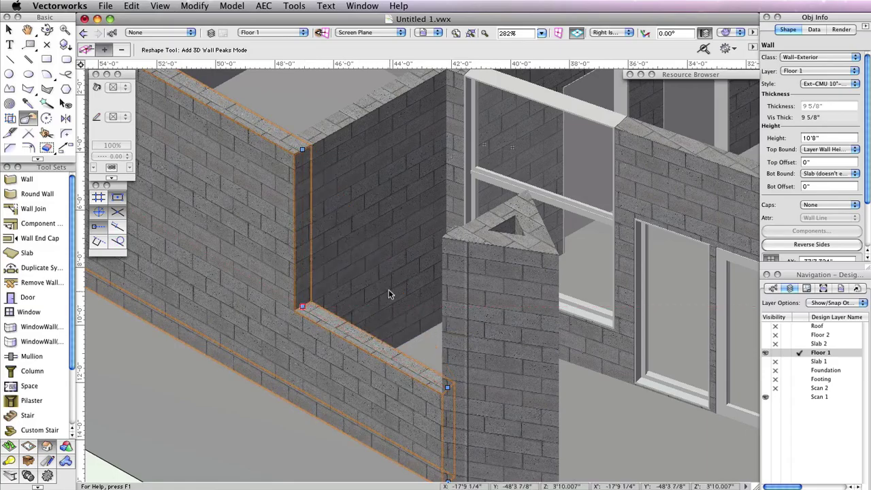
Step: Examine the stepped exterior wall and the row of glass doors and windows from other 3D angles
click(46, 29)
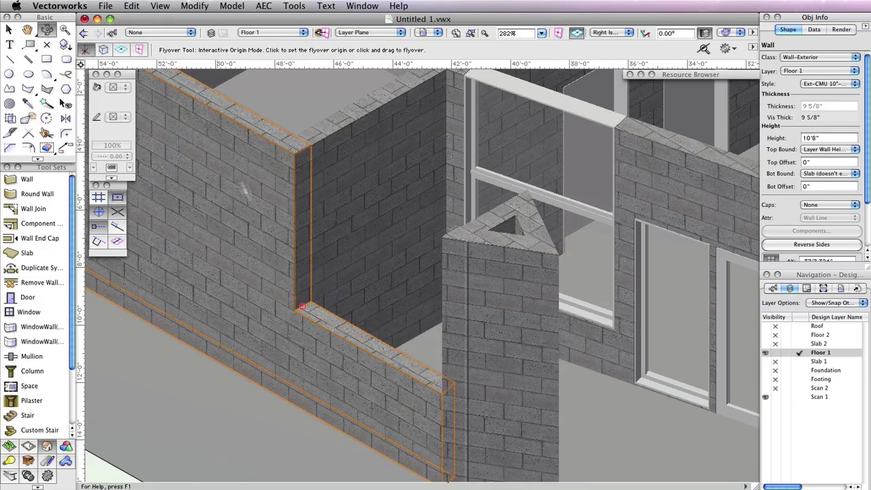
drag(330, 360, 384, 350)
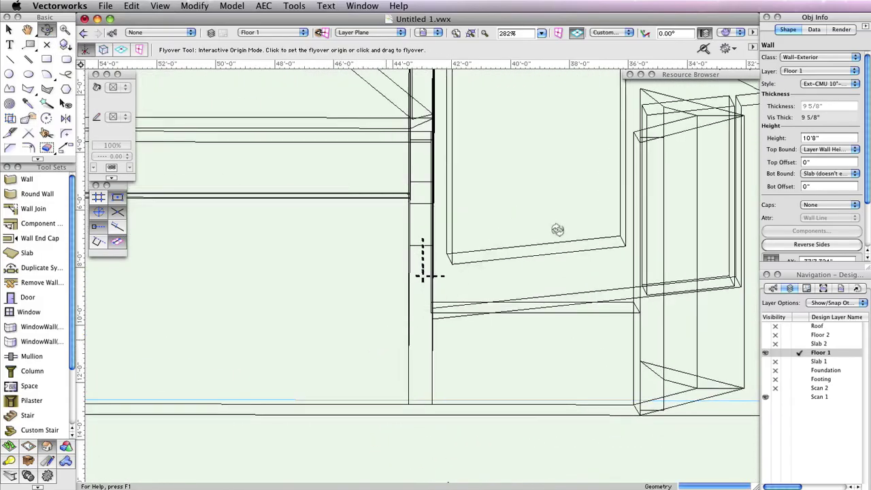
key(space)
mouse_move(542, 262)
mouse_down()
mouse_move(479, 312)
mouse_move(515, 354)
mouse_move(485, 368)
mouse_move(467, 361)
mouse_move(487, 364)
mouse_up()
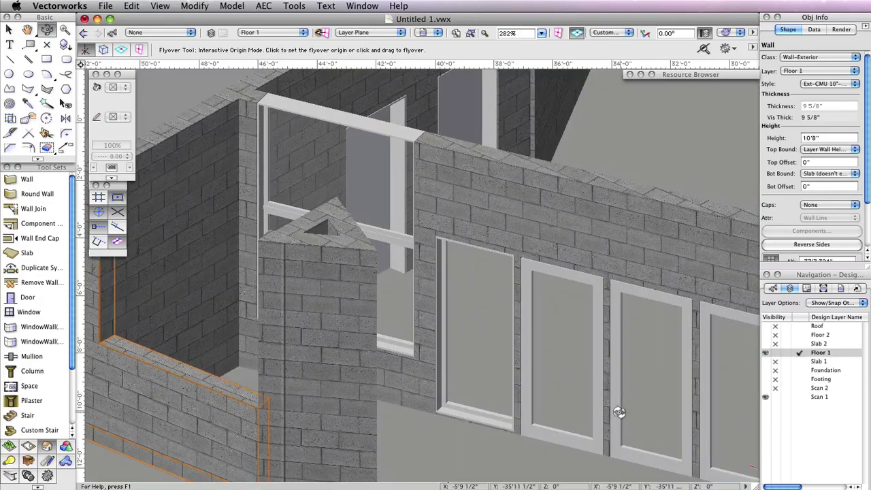
key(space)
drag(618, 413, 532, 360)
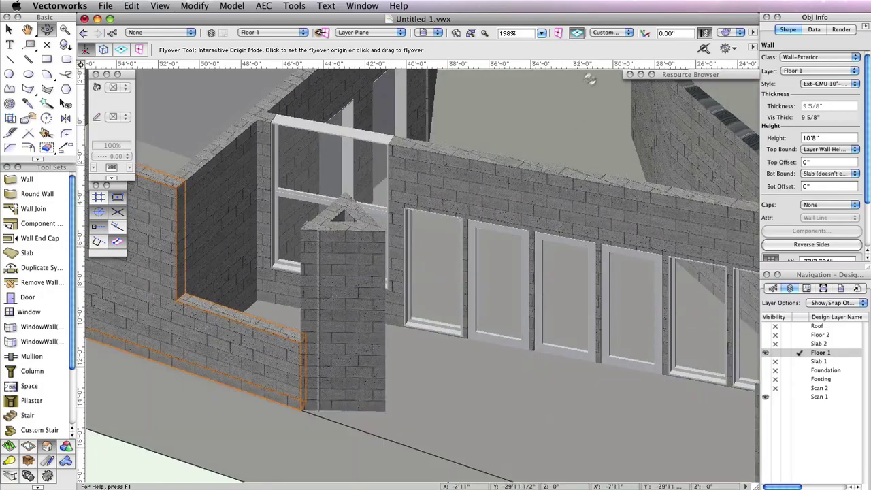
Step: Return to the Top/Plan view, clear the selection and fit the whole page in the window
click(604, 33)
click(636, 47)
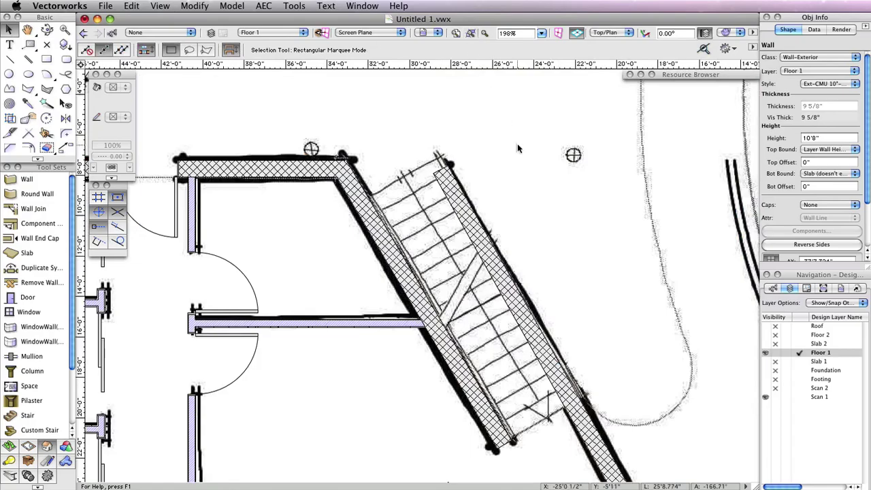
click(518, 147)
click(470, 34)
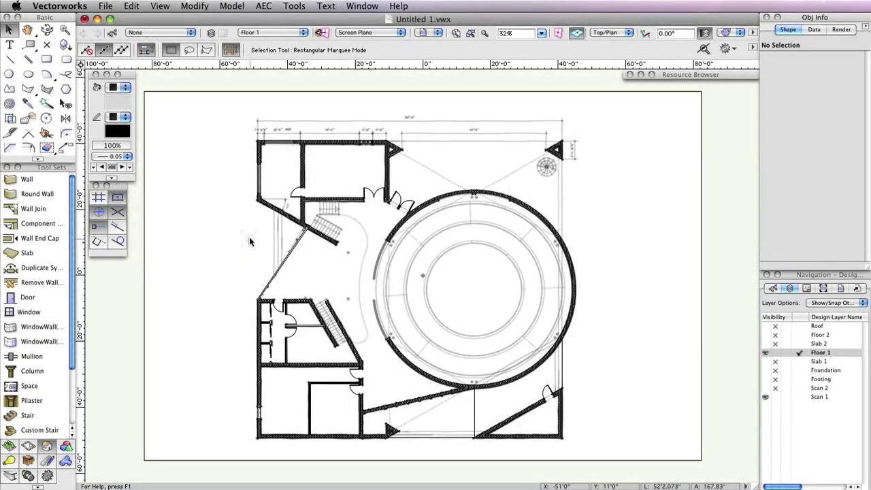
Step: Draw a guide line about 3'9" long, perpendicular to the diagonal entrance wall, from the wall's midpoint into the building
click(280, 264)
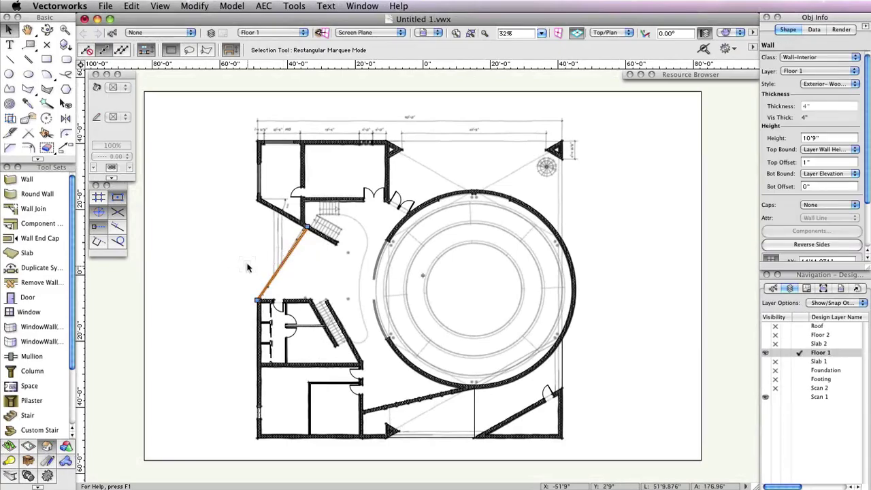
scroll(250, 253, up, 6)
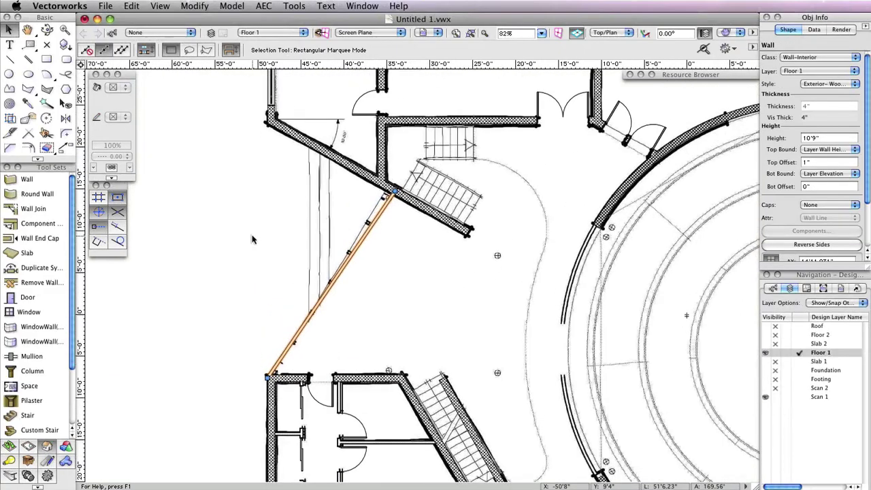
scroll(251, 238, up, 2)
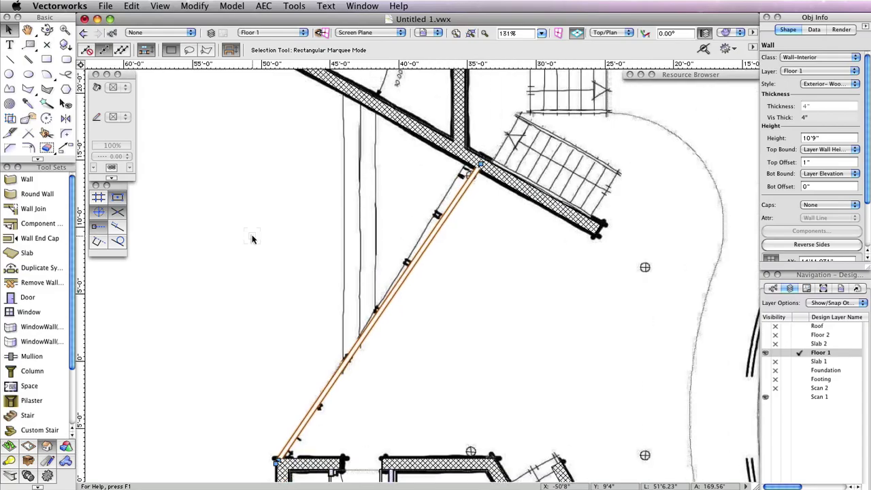
middle_drag(252, 236, 264, 216)
key(2)
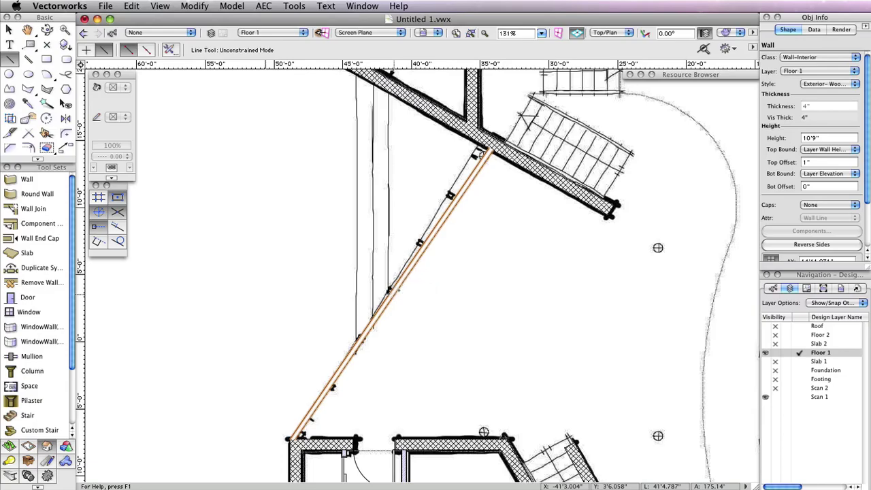
click(393, 293)
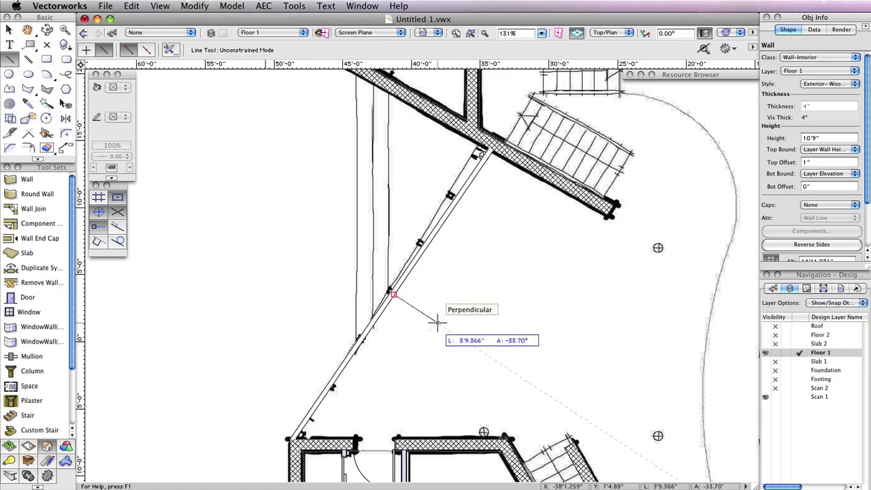
click(438, 324)
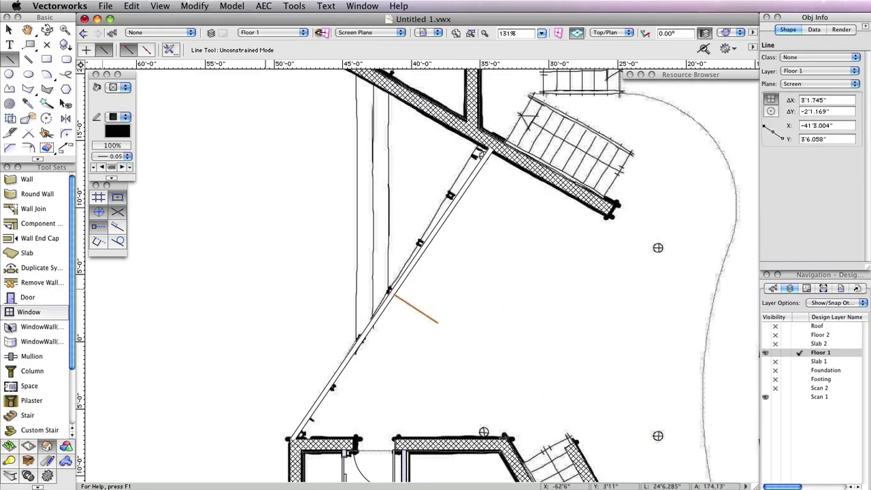
Step: Start the Window tool in offset insertion mode and set the window's sash operation to Casement
click(28, 312)
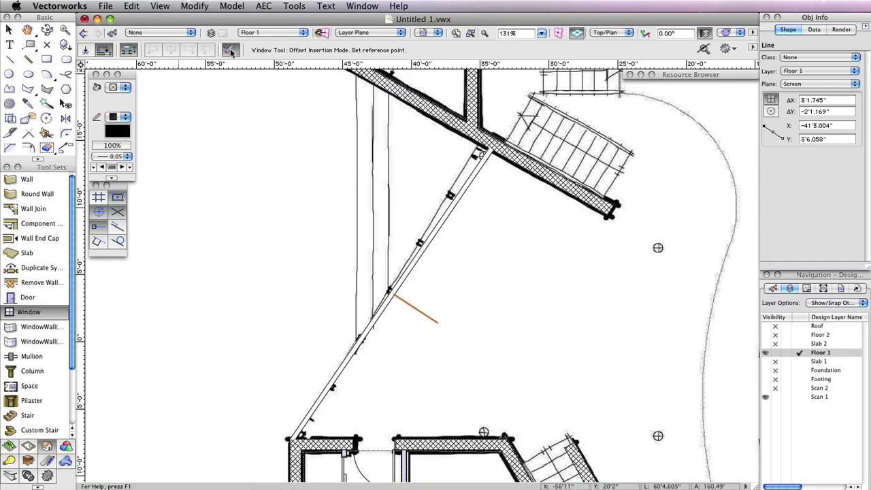
click(289, 172)
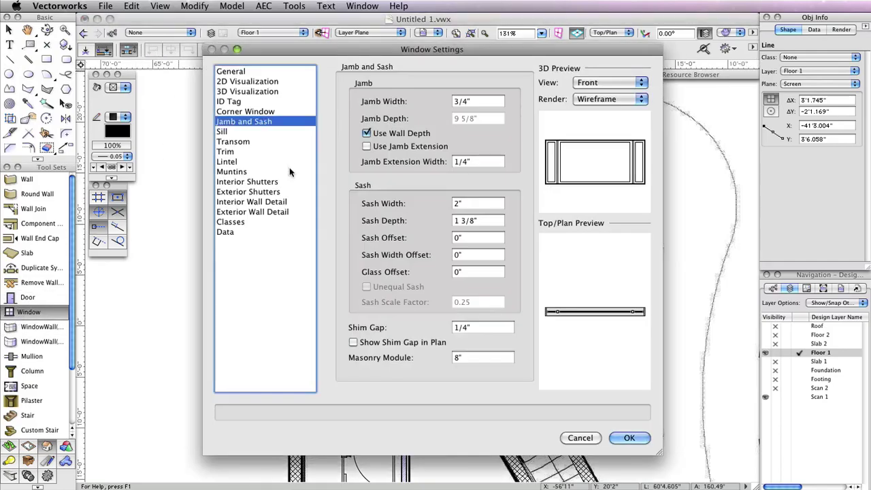
click(243, 71)
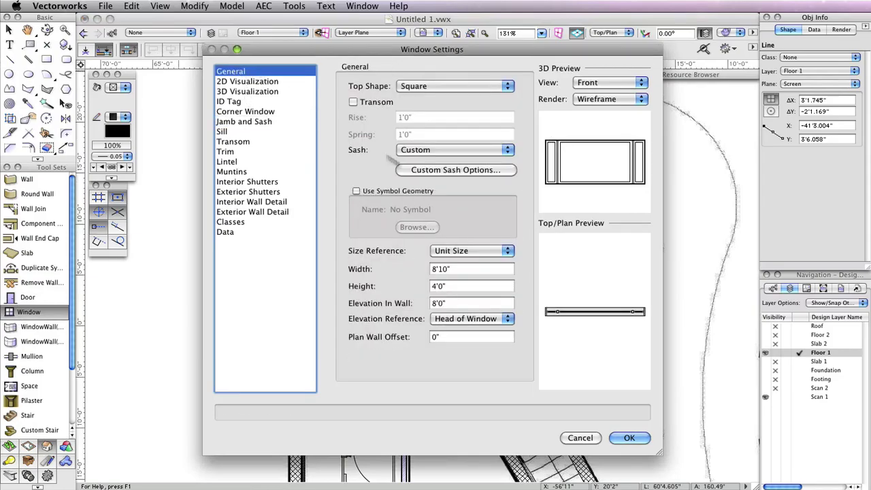
click(437, 153)
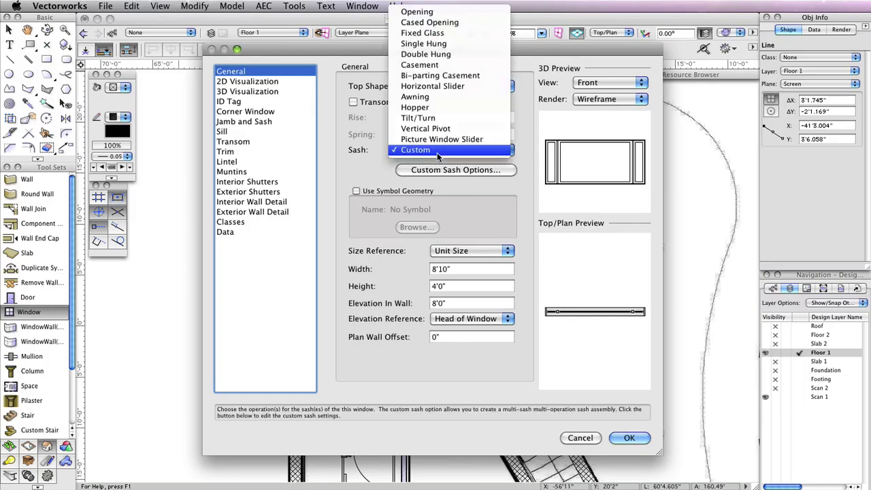
click(405, 66)
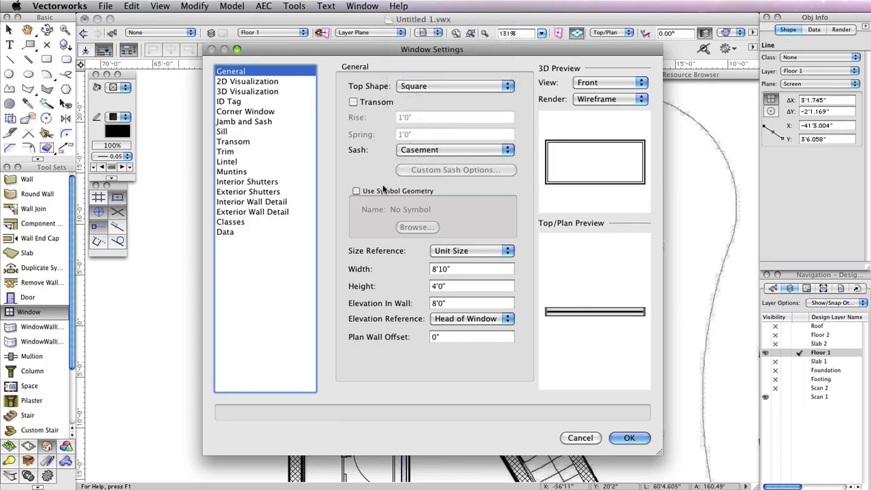
Step: Set the casement window's width to 3'10" and its height to 7'0"
double_click(460, 268)
text(3'10")
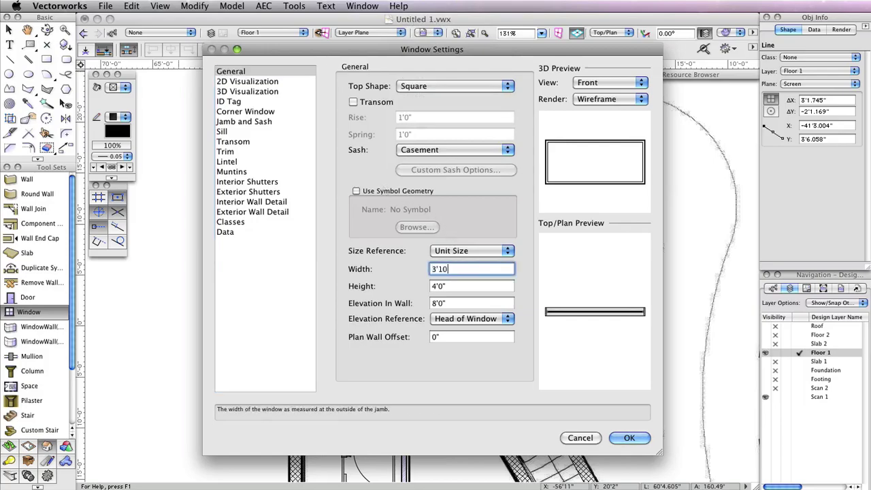
key(Tab)
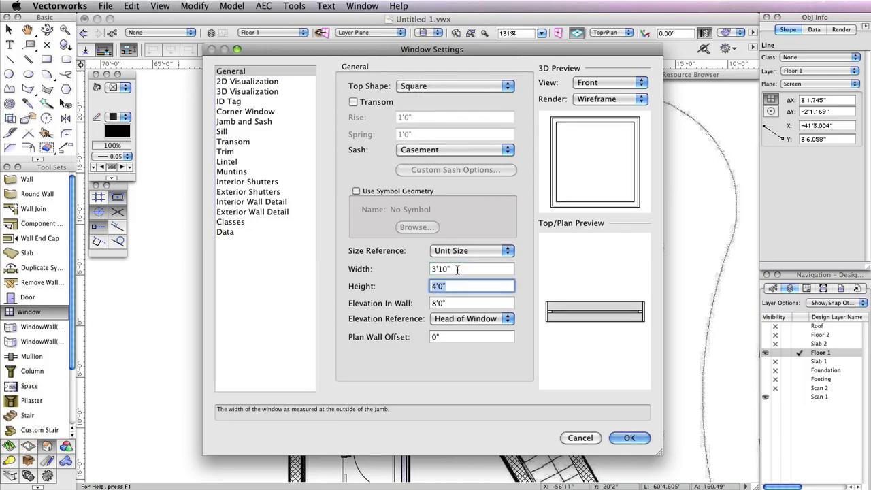
text(7')
key(Tab)
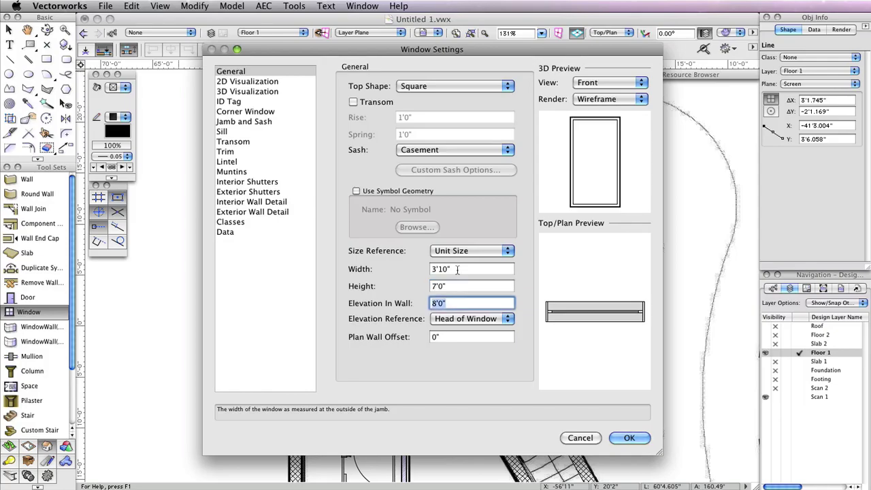
Step: Set the window's elevation in wall to 0 with Sill of Window as reference, and apply the settings with Use Wall Depth enabled
text(0)
key(Tab)
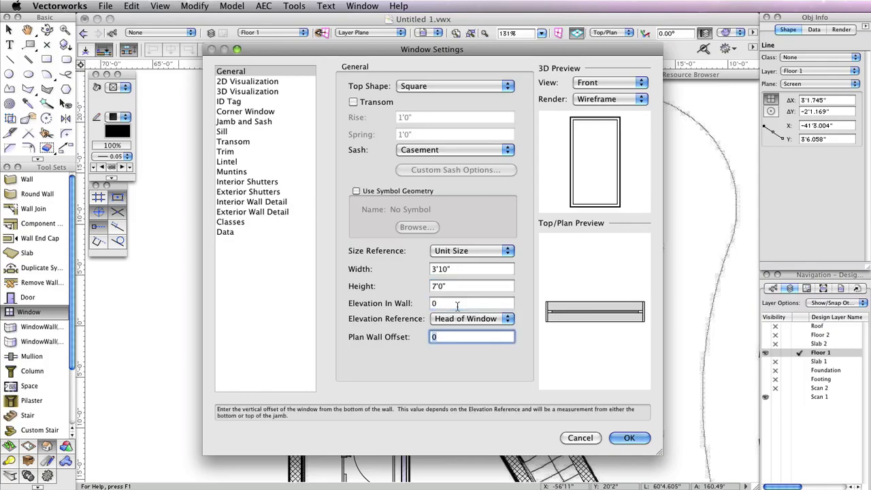
click(470, 319)
click(459, 330)
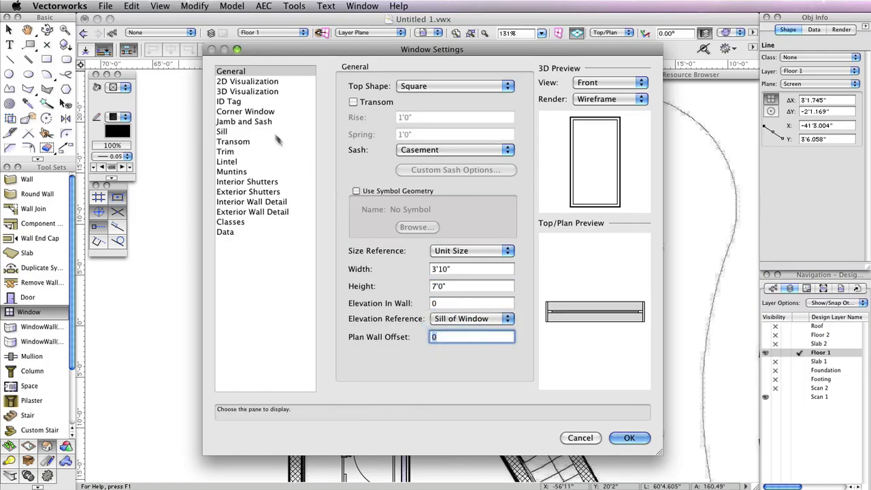
click(256, 122)
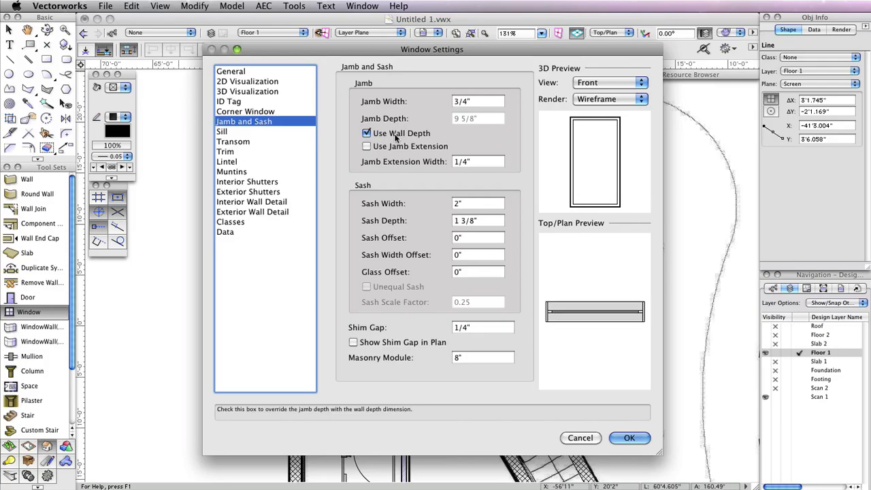
click(630, 437)
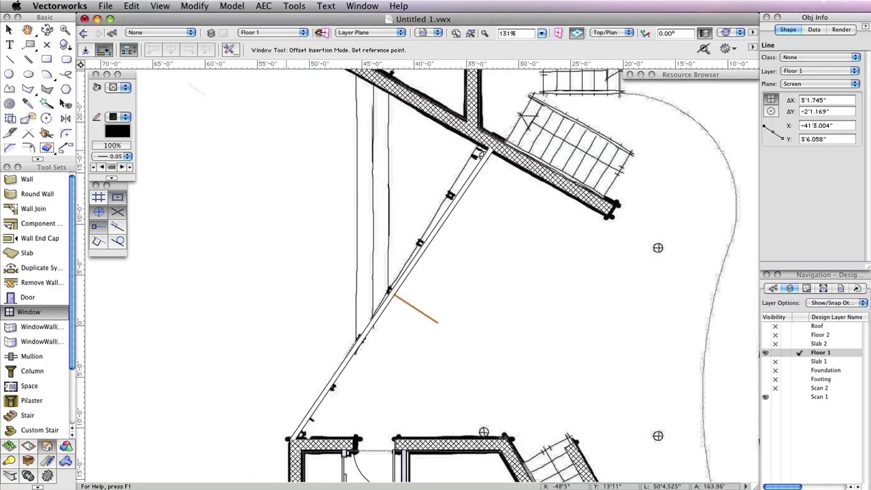
Step: Insert the casement window in the upper half of the diagonal wall, offset 2" from the guide line's start point
click(391, 292)
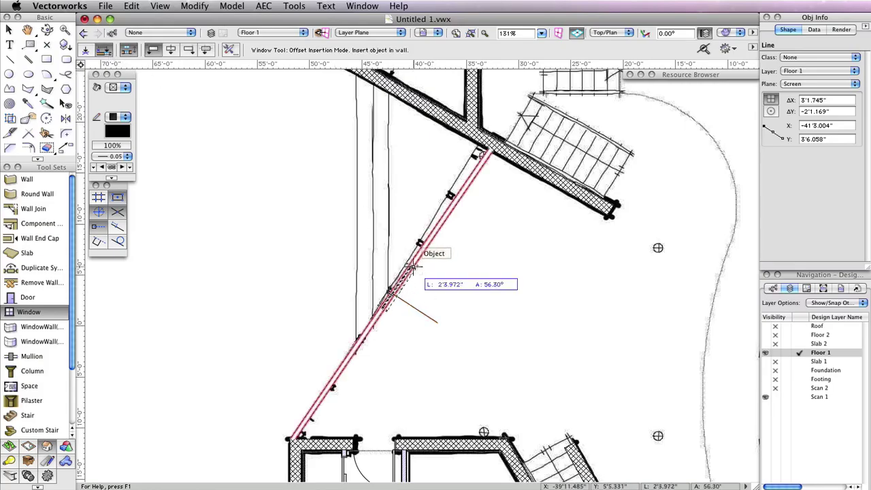
scroll(413, 272, up, 3)
scroll(413, 261, up, 1)
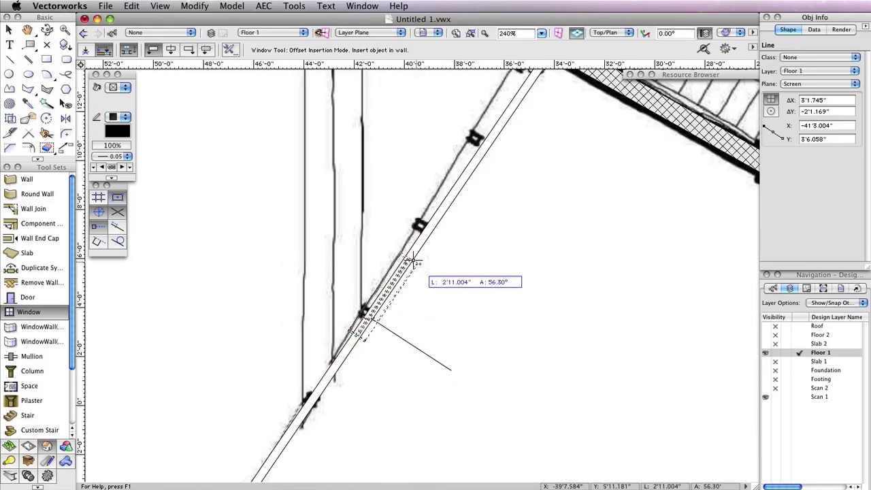
click(439, 223)
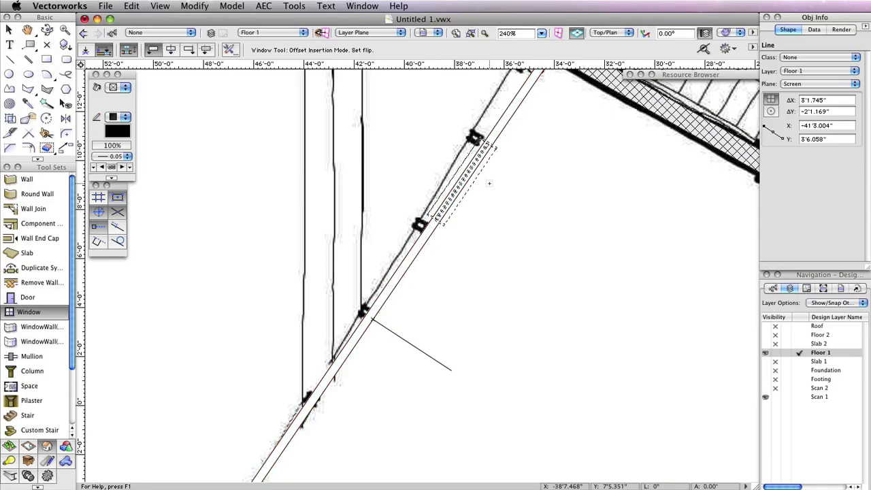
click(488, 181)
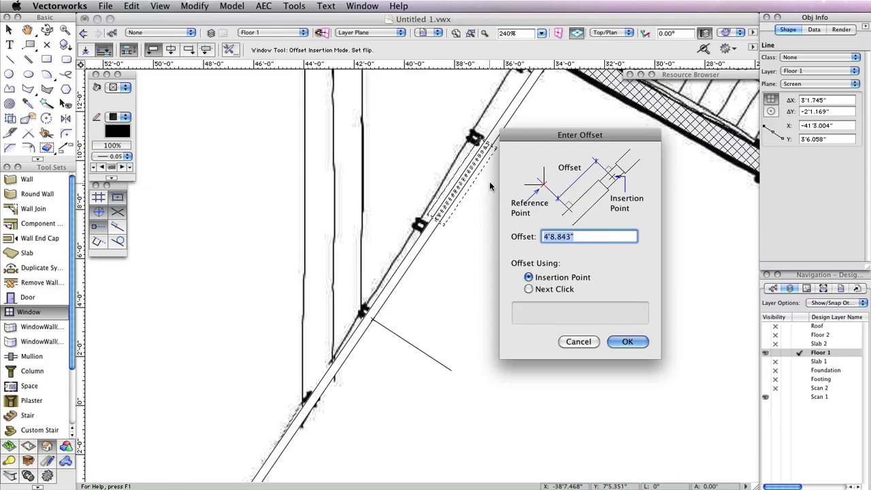
text(2)
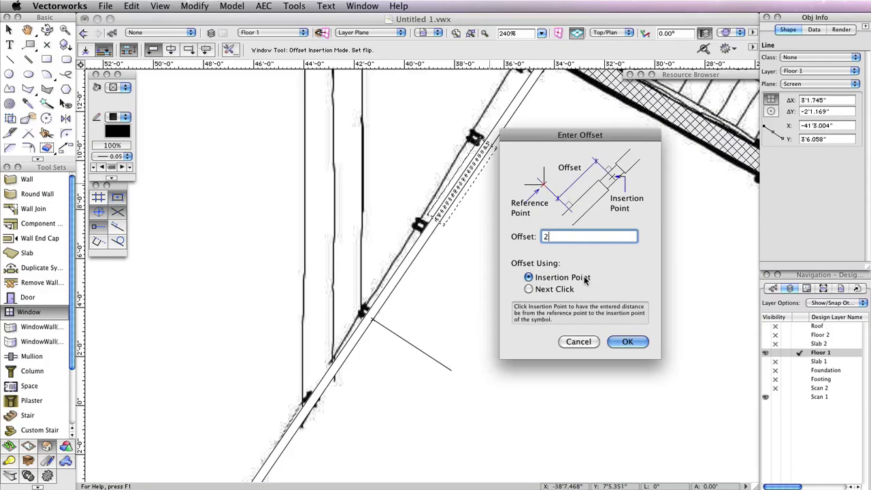
click(620, 341)
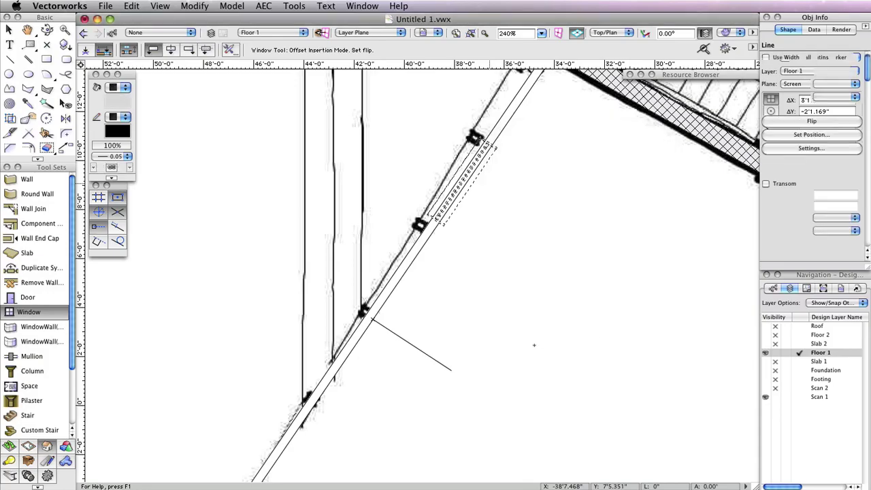
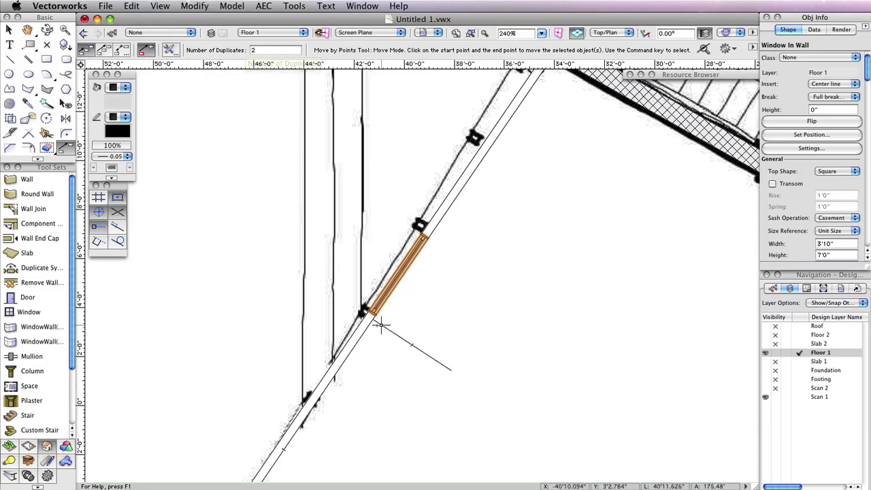
Step: Duplicate the window twice up the diagonal wall with Move by Points, spacing the copies 4'2" apart
key(z)
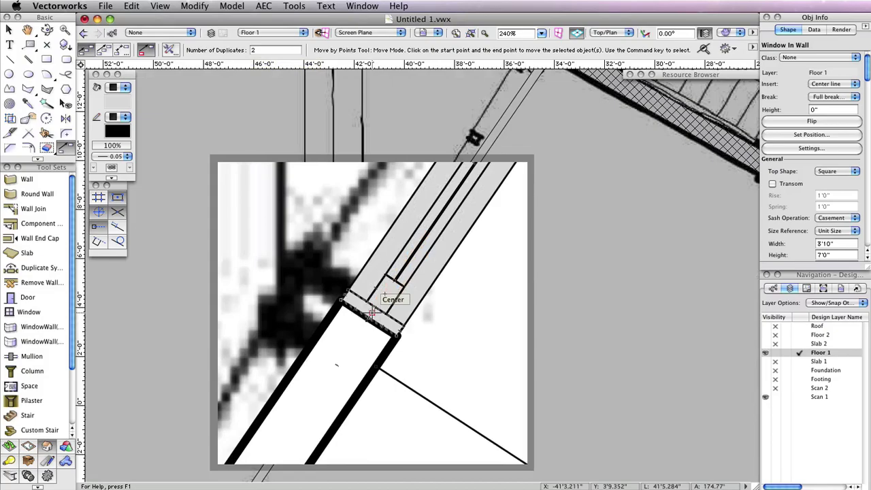
click(371, 315)
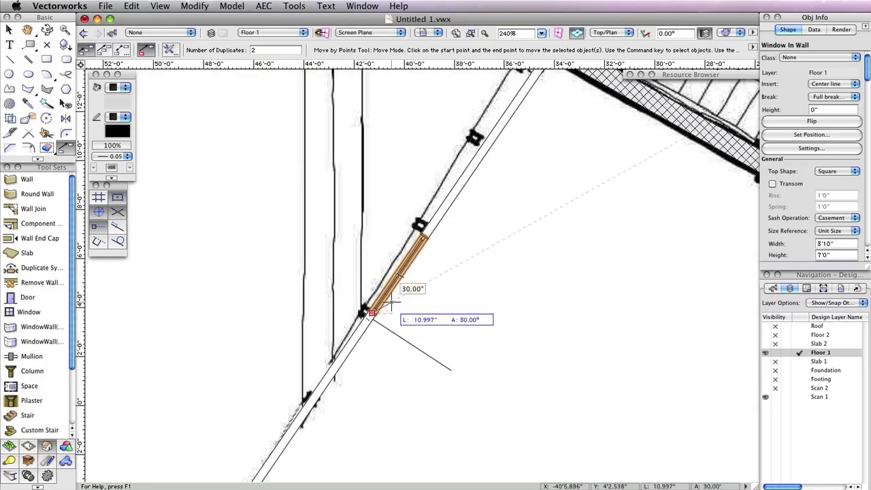
key(Tab)
text(4'2")
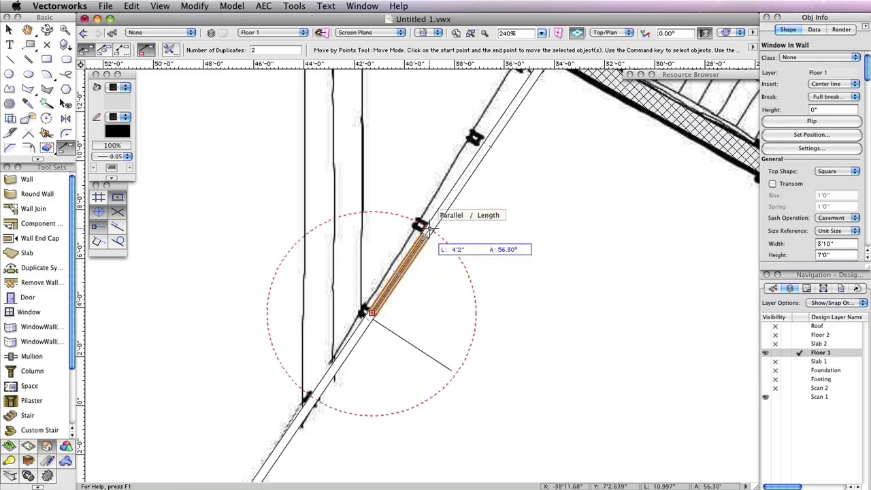
click(425, 229)
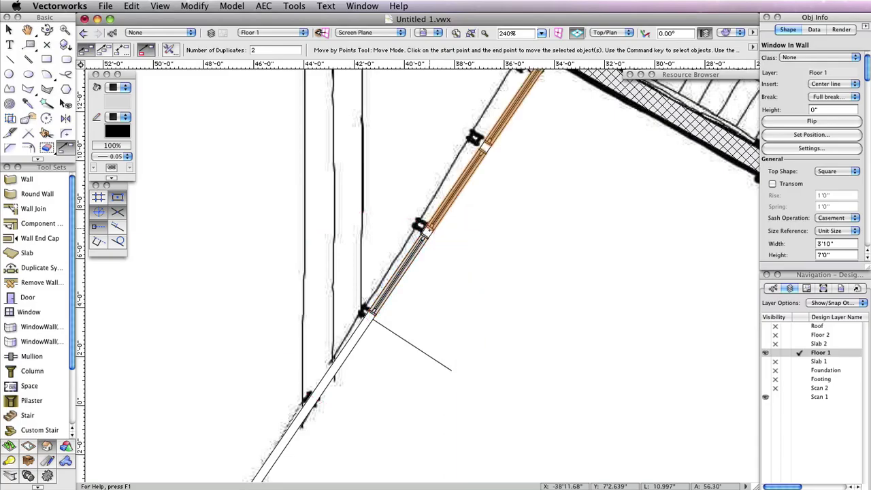
Step: Mirror duplicates of the three casement windows across the perpendicular guide line onto the lower half of the diagonal wall
scroll(544, 230, up, 3)
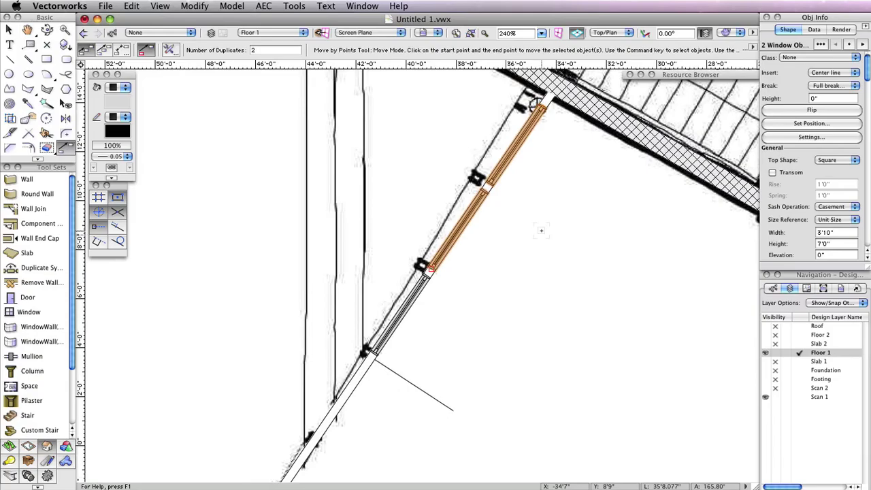
key(x)
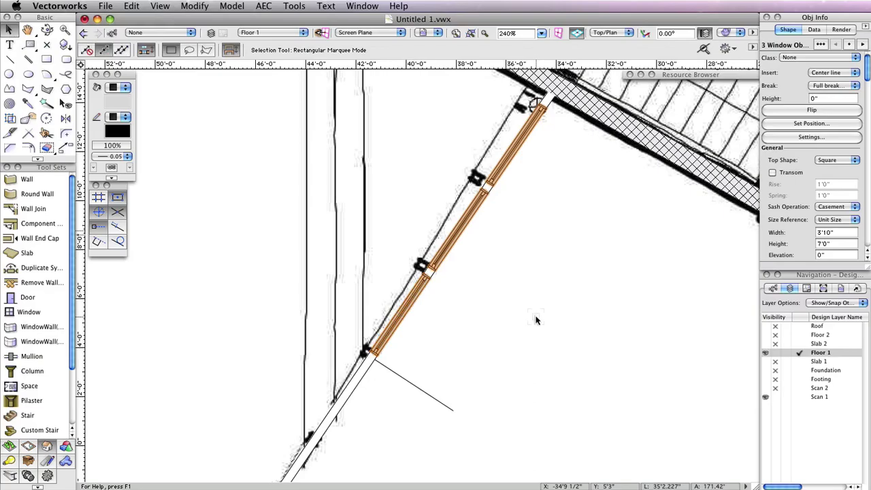
click(65, 118)
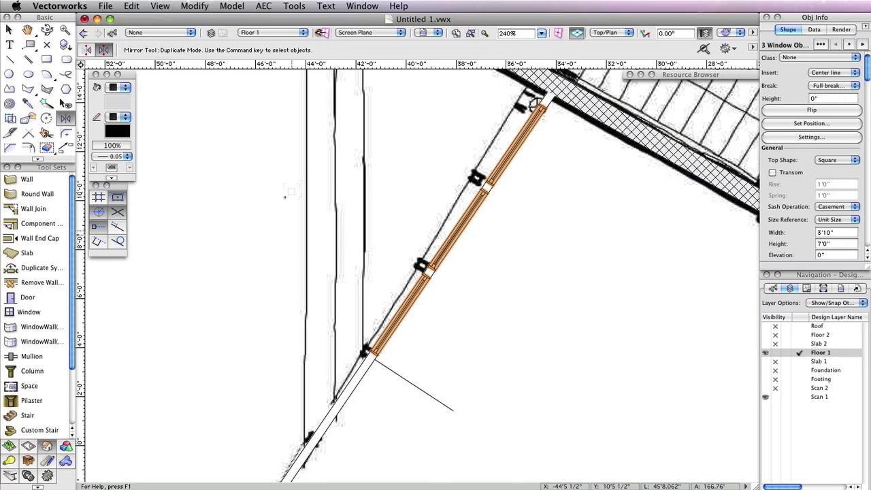
click(452, 409)
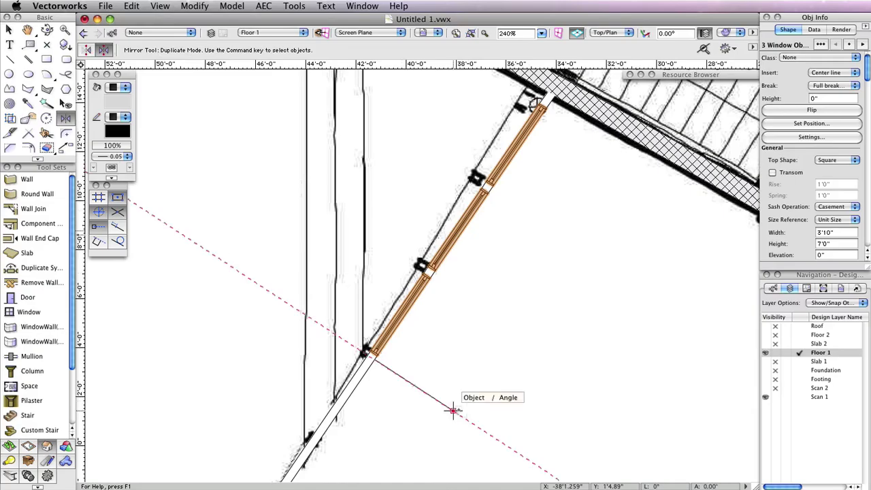
click(373, 357)
scroll(506, 341, down, 2)
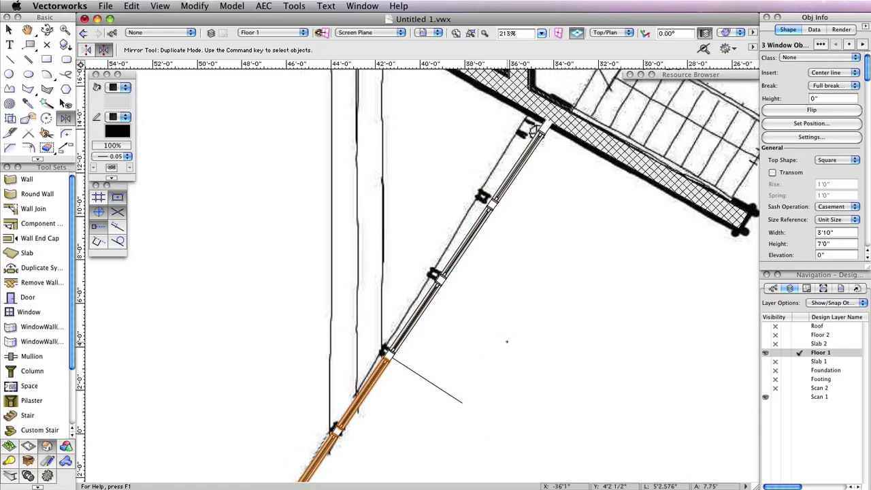
mouse_move(506, 342)
middle_down()
mouse_move(615, 254)
mouse_move(554, 261)
mouse_move(516, 237)
middle_up()
scroll(553, 261, down, 1)
scroll(551, 263, down, 1)
key(x)
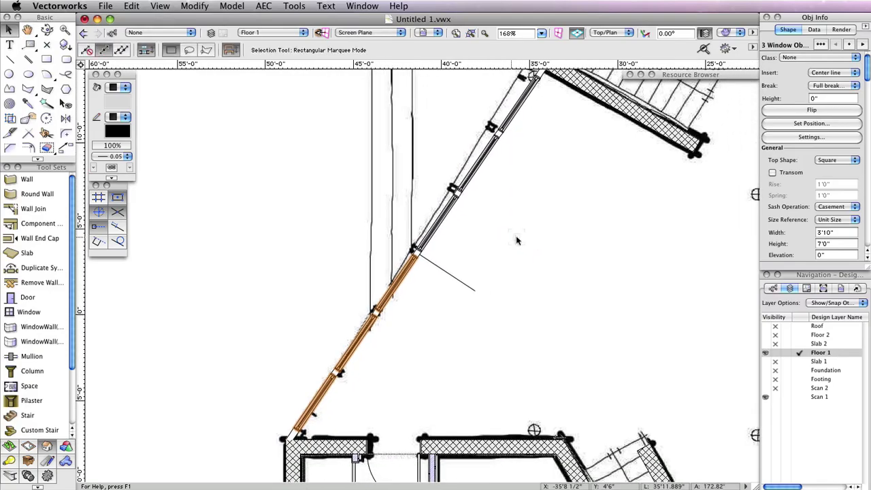
Step: Set the elevation of the lower casement window nearest the tall end of the diagonal wall to 7'4"
click(58, 31)
click(46, 30)
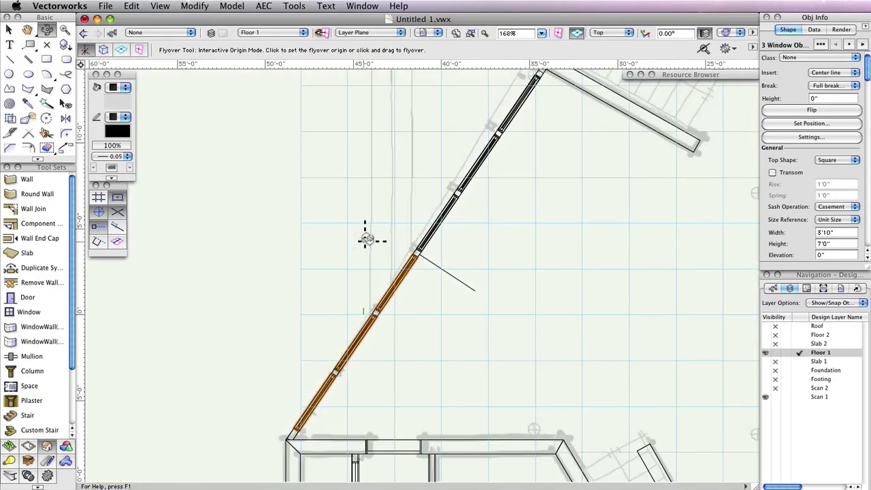
drag(366, 240, 566, 292)
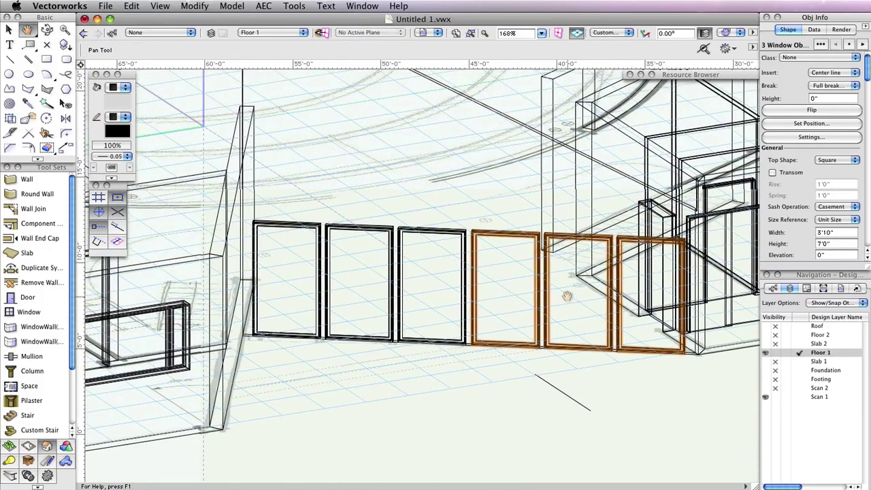
drag(472, 355, 581, 457)
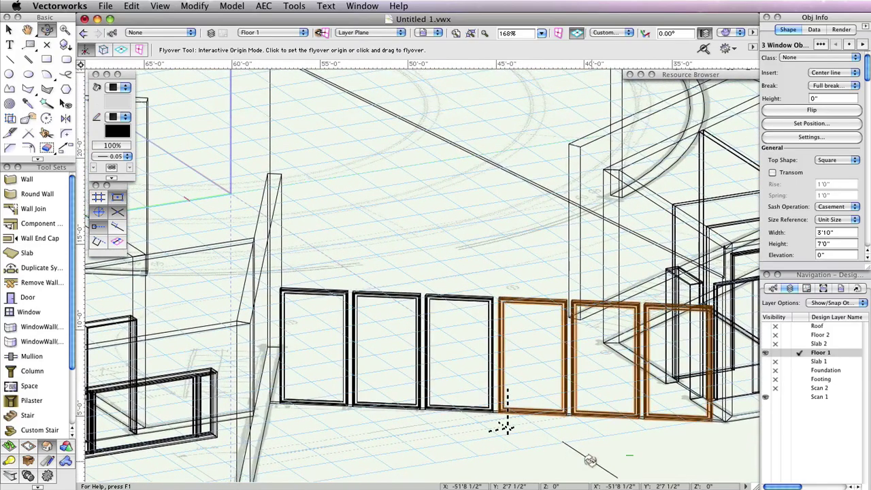
key(x)
click(589, 459)
click(312, 337)
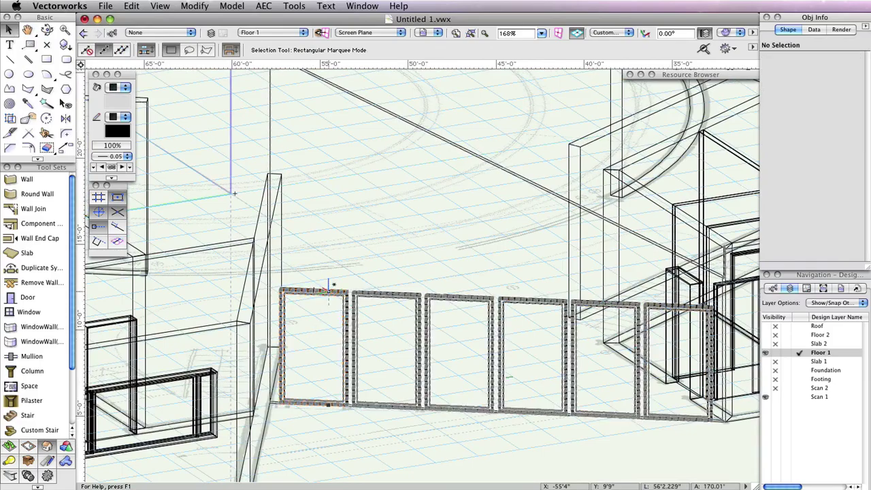
click(334, 292)
click(476, 439)
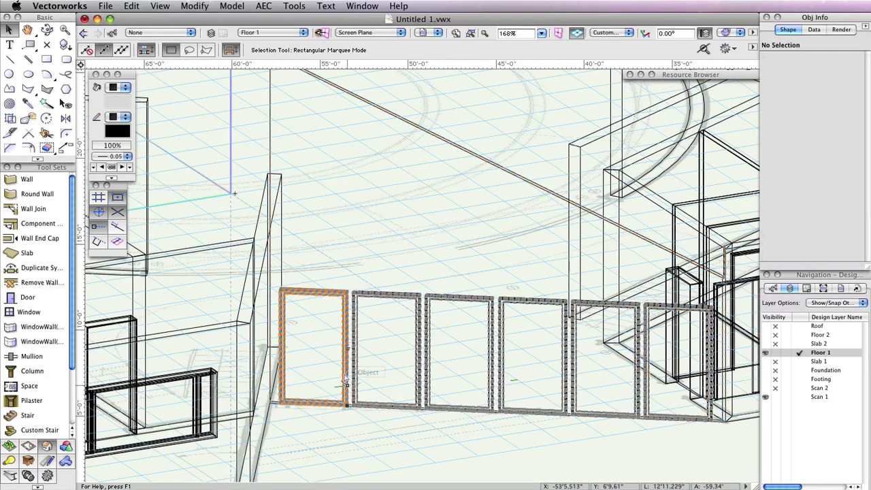
click(280, 370)
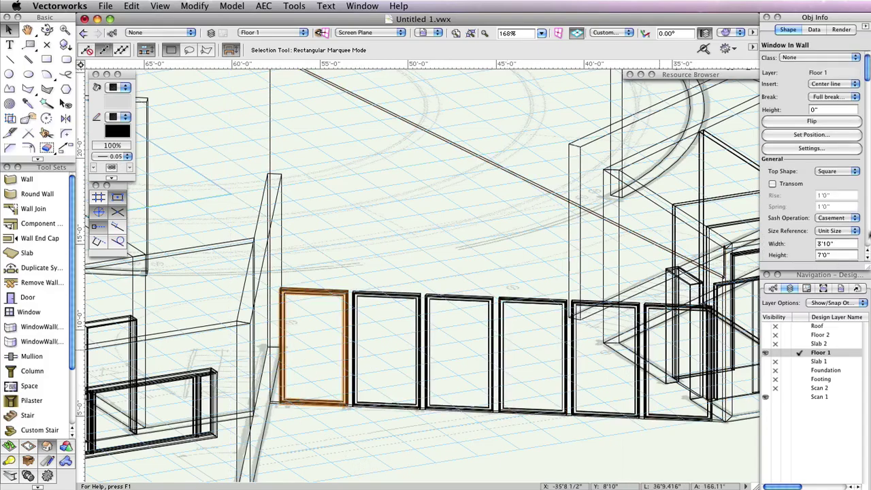
drag(868, 76, 867, 96)
click(829, 160)
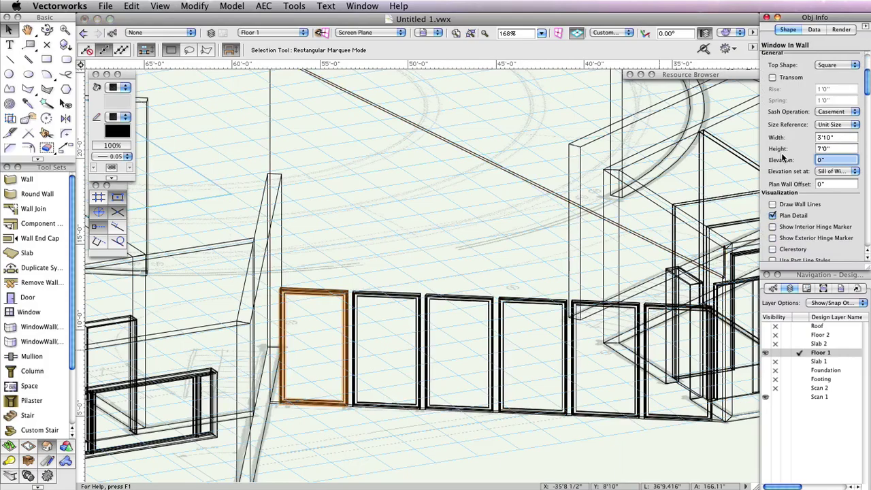
text(7'4)
key(Return)
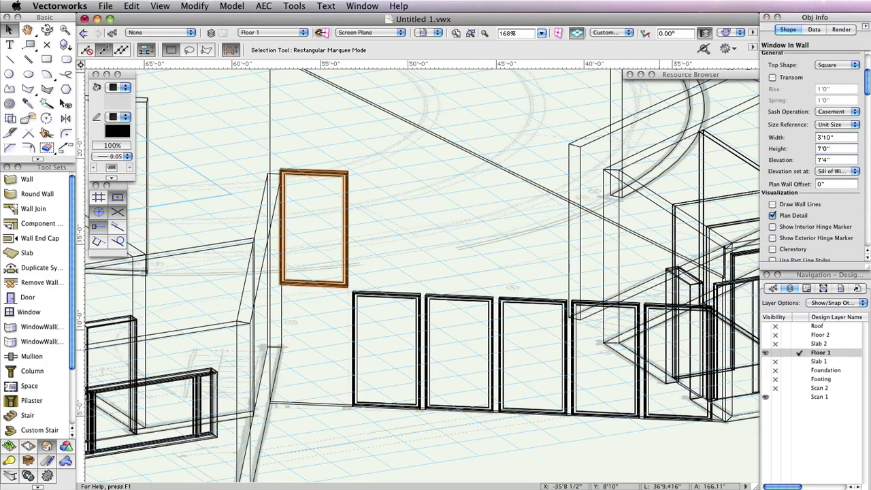
Step: Set the height of the raised window at the tall end of the diagonal wall to 10'4"
click(834, 147)
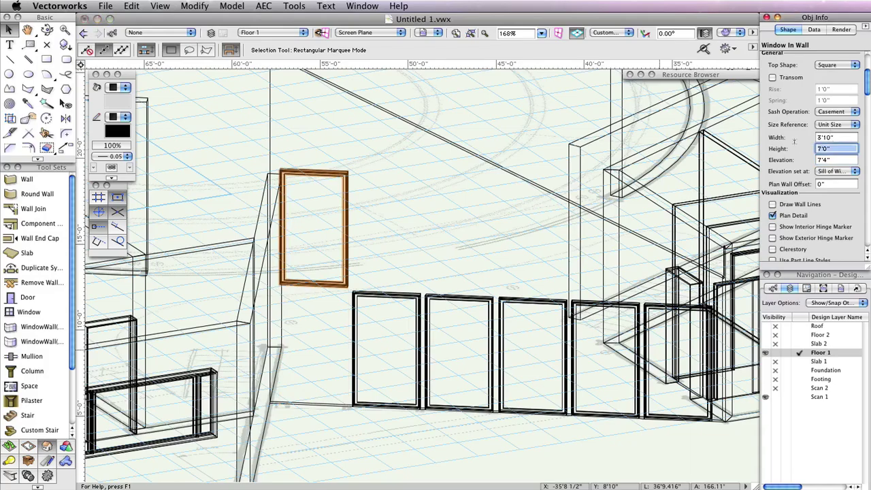
text(10'4)
key(Return)
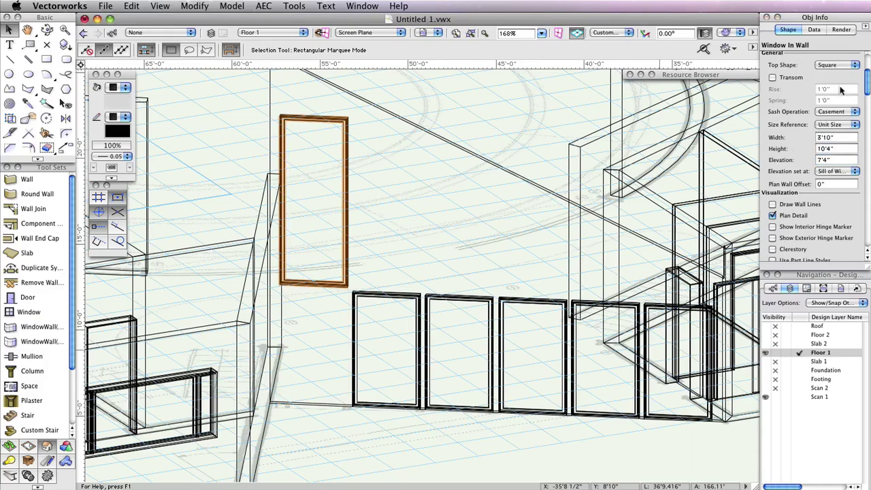
Step: Give the raised window a Sloped top shape with a rise of 1'8 3/8"
click(844, 66)
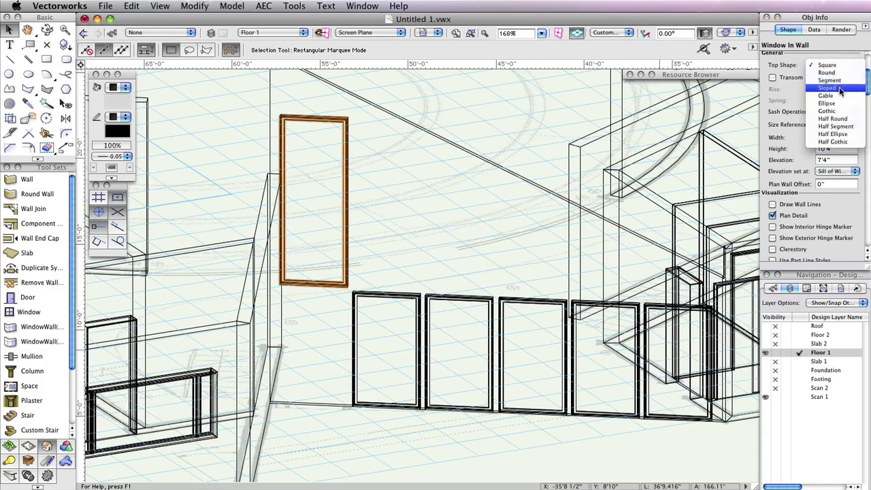
click(841, 90)
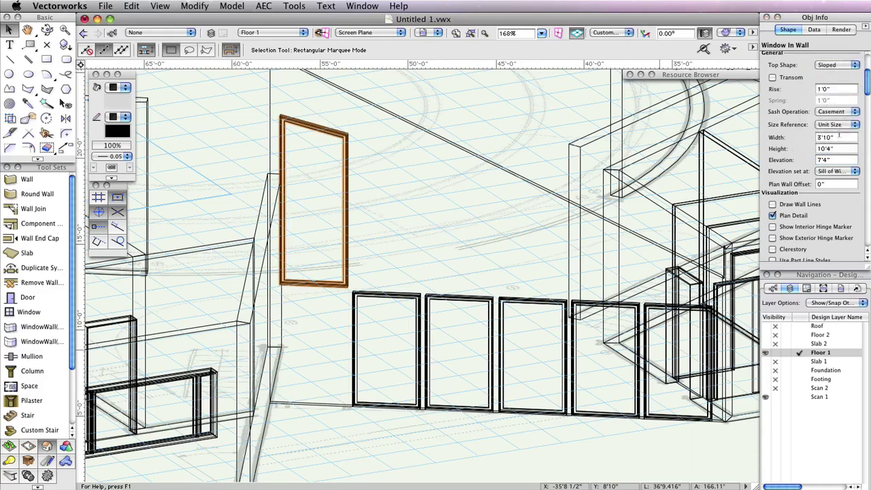
click(831, 88)
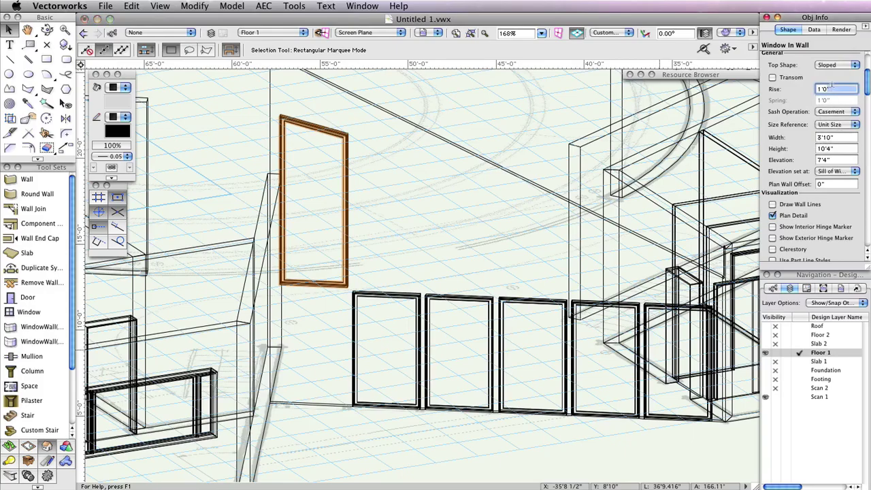
text(1'8 3/8)
key(Return)
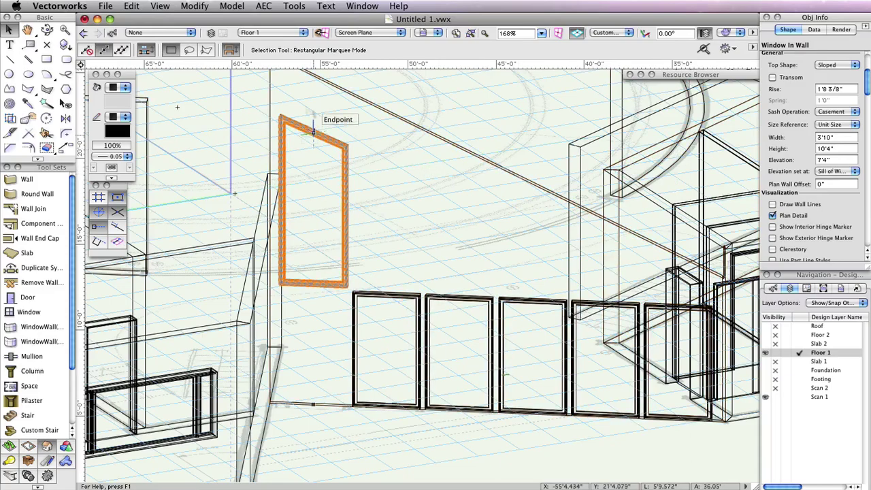
Step: Create a Duplicate Array of the sloped window with 5 duplicates offset 4'2" apart, reversing the direction so they run toward the wall's low end
click(131, 6)
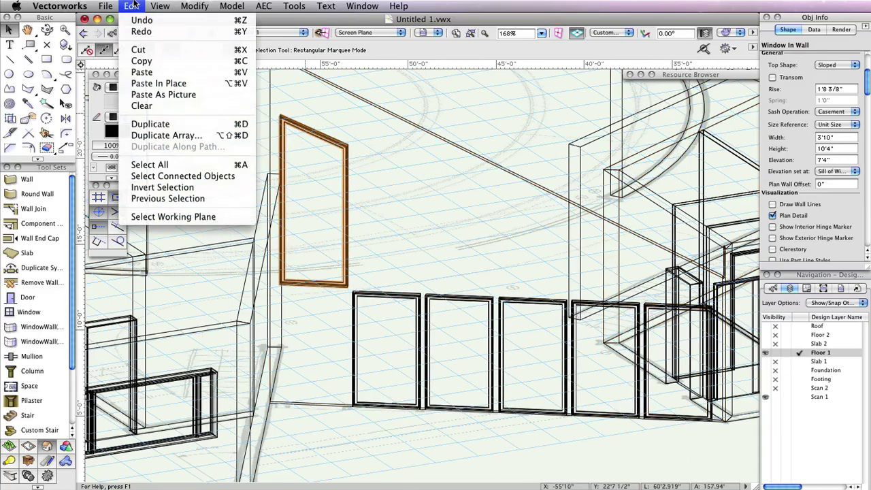
click(203, 136)
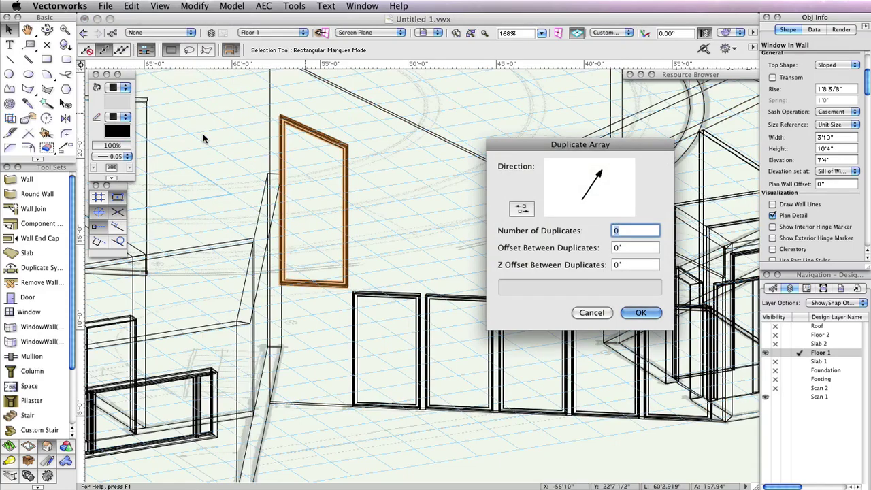
text(5)
key(Tab)
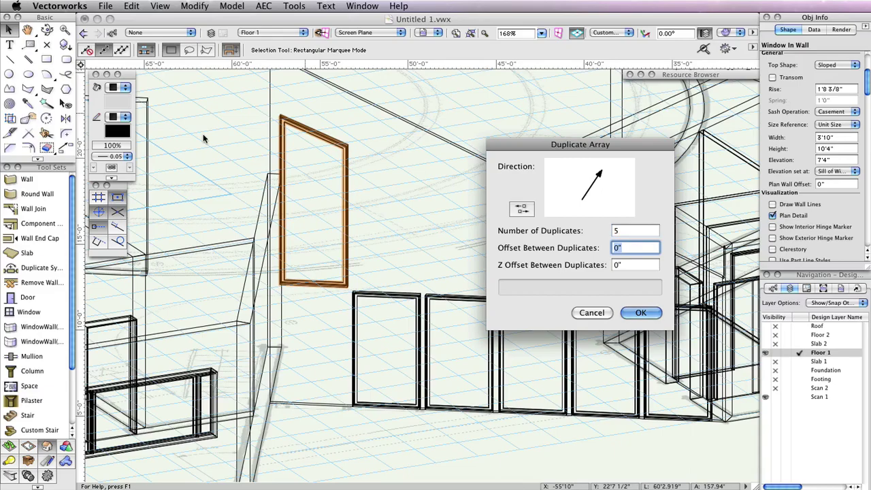
text(4'2)
key(shift+Tab)
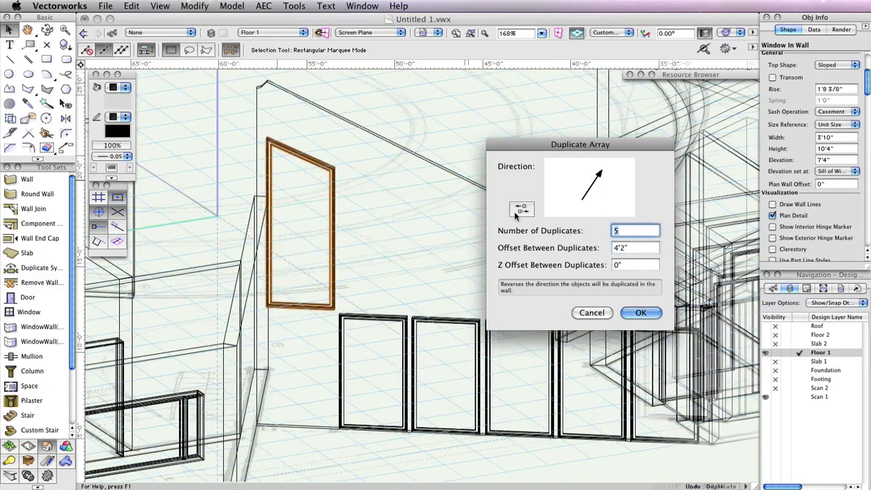
click(521, 209)
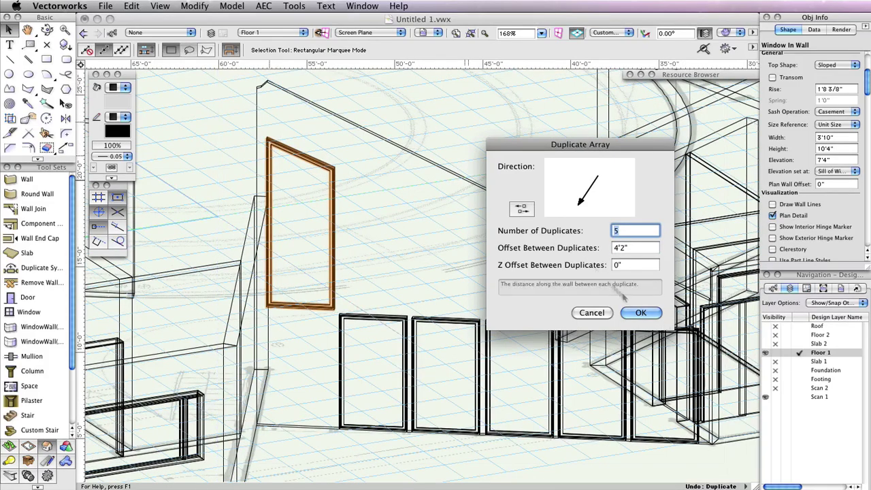
click(641, 314)
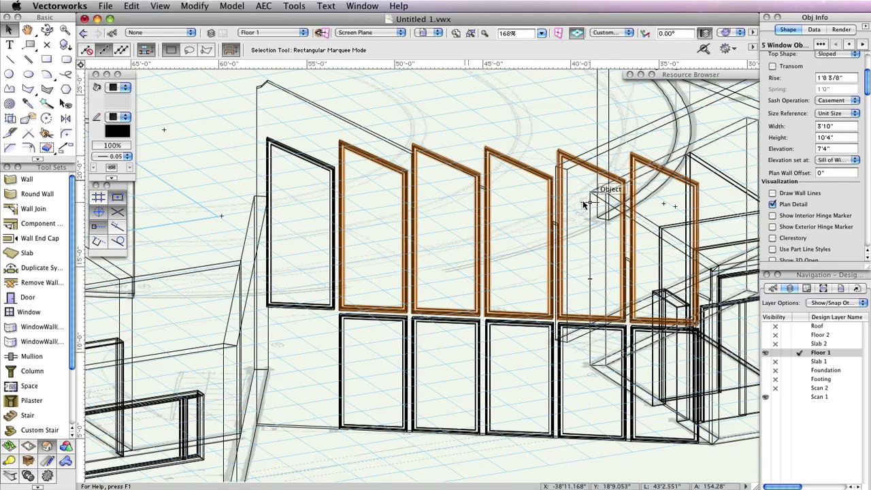
click(411, 115)
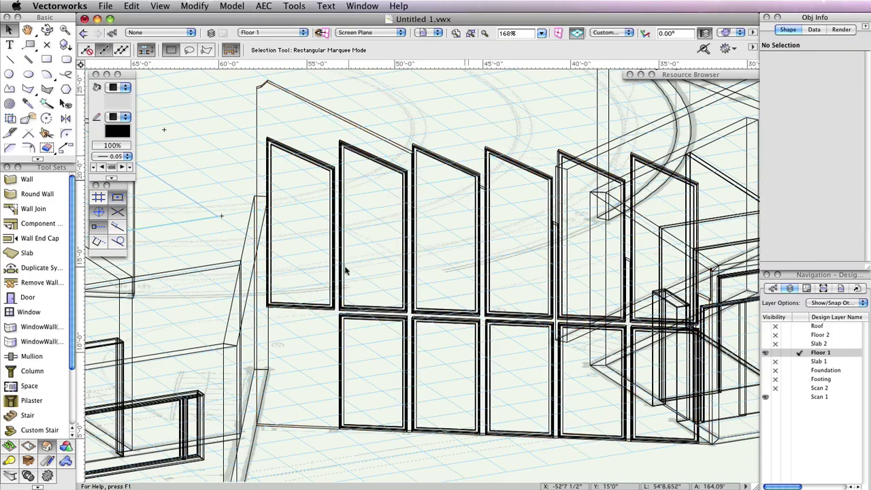
Step: Set the height of the second sloped window from the tall end to 8'6"
click(340, 232)
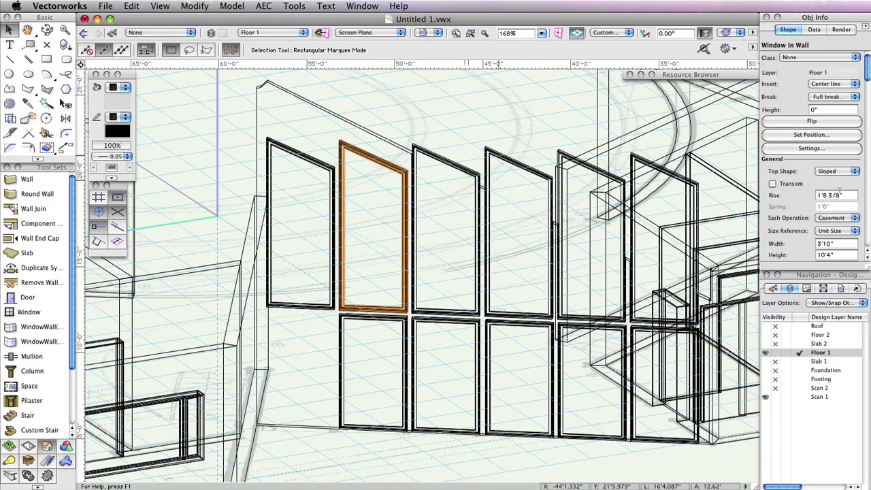
click(835, 255)
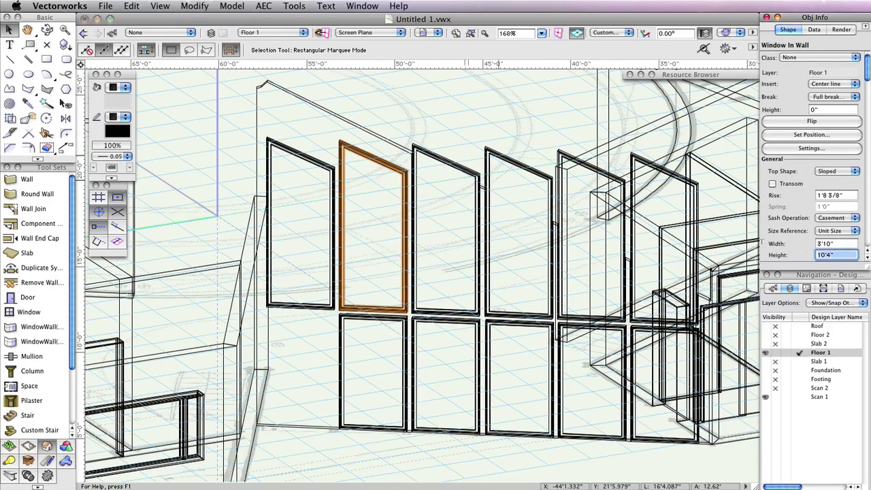
text(8'6)
key(Return)
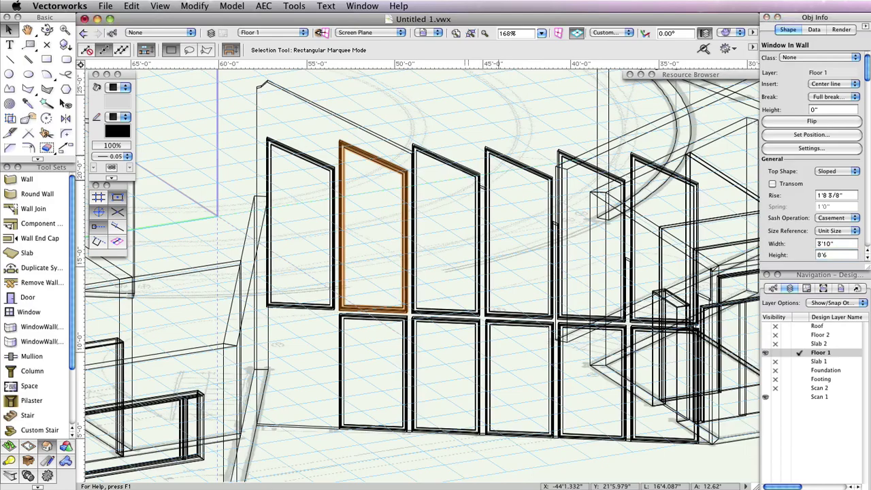
Step: Set the height of the third sloped window from the tall end to 6'8"
click(443, 162)
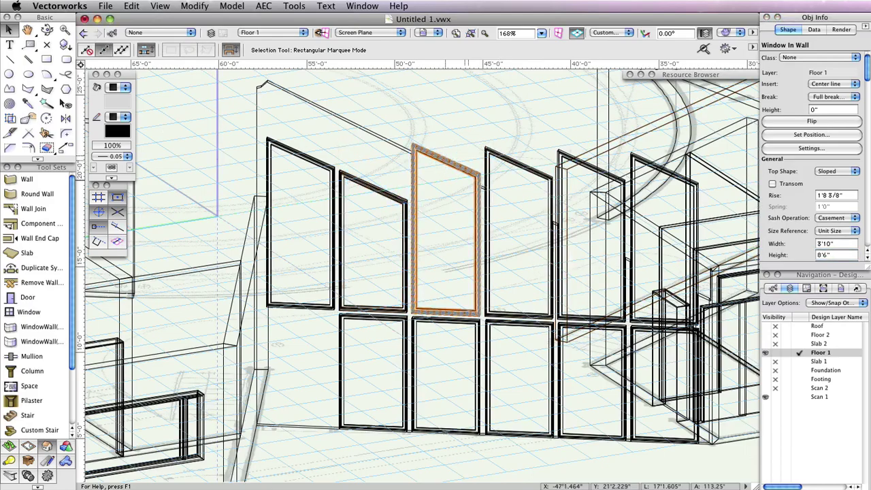
key(Tab)
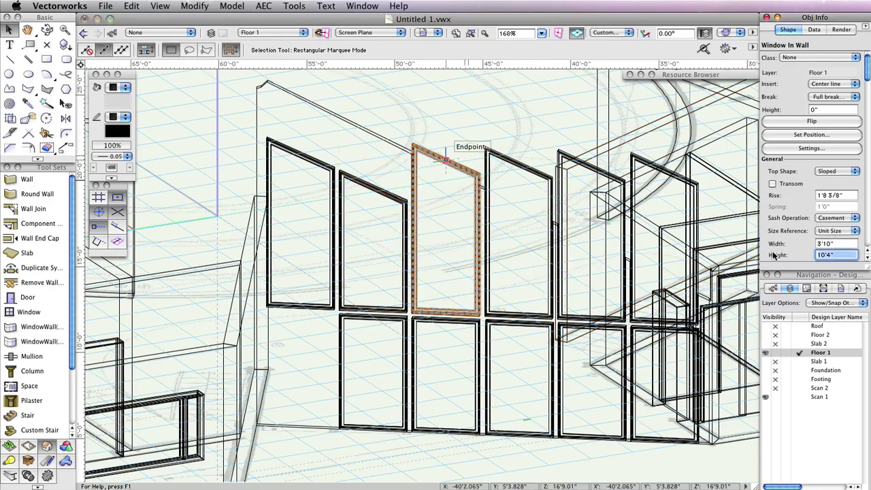
text(6'8")
key(Return)
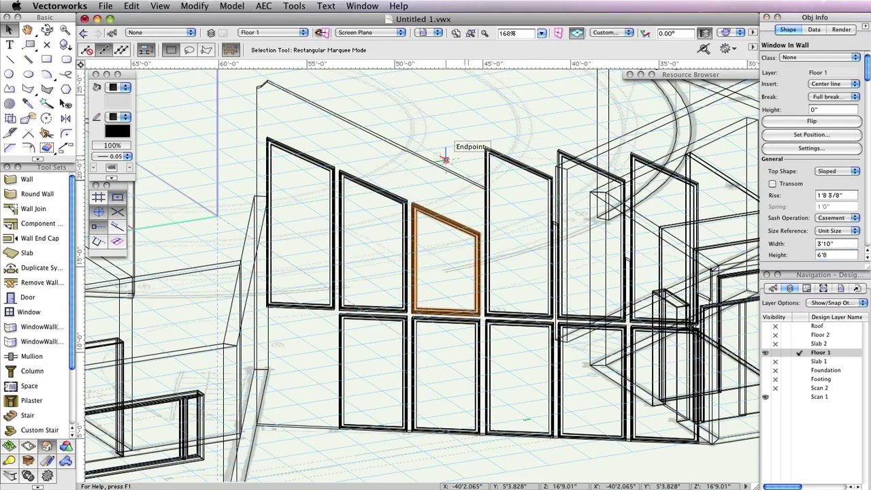
Step: Set the height of the fourth sloped window from the tall end to 4'10"
click(519, 162)
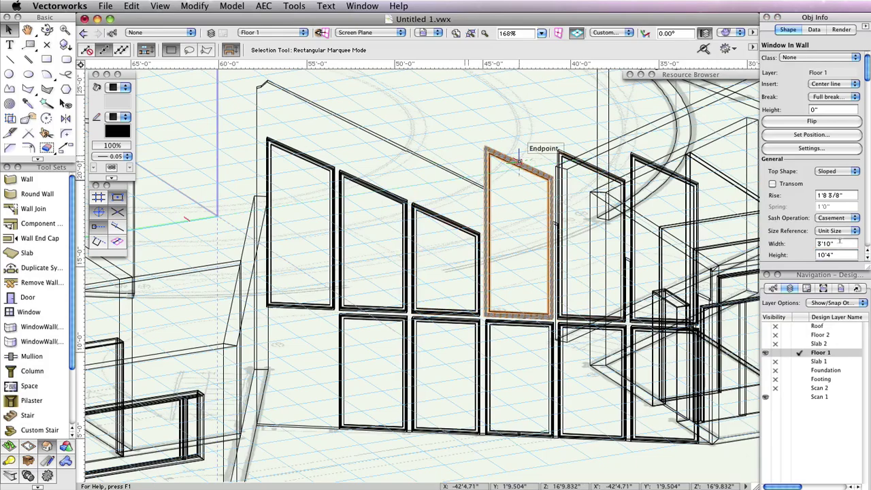
click(842, 244)
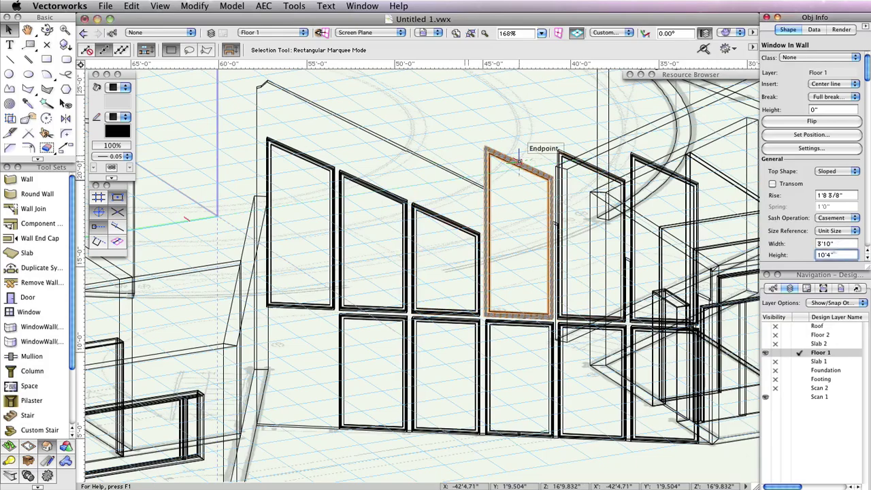
key(Tab)
text(4'10")
key(Return)
Step: Set the height of the fifth sloped window from the tall end to 3'0"
drag(485, 236, 559, 151)
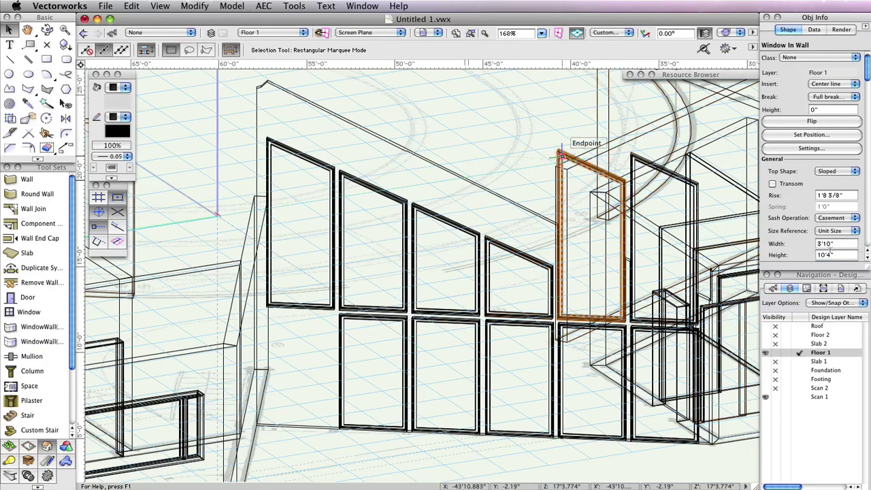
click(826, 255)
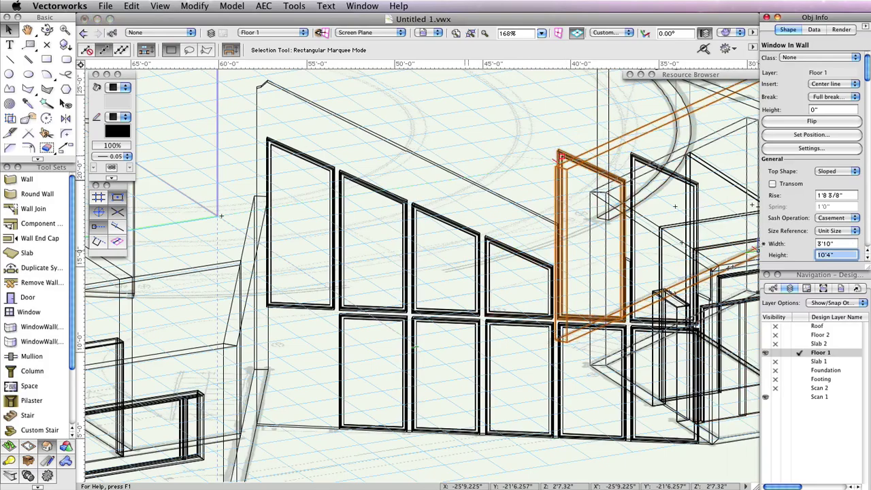
text(3)
key(Return)
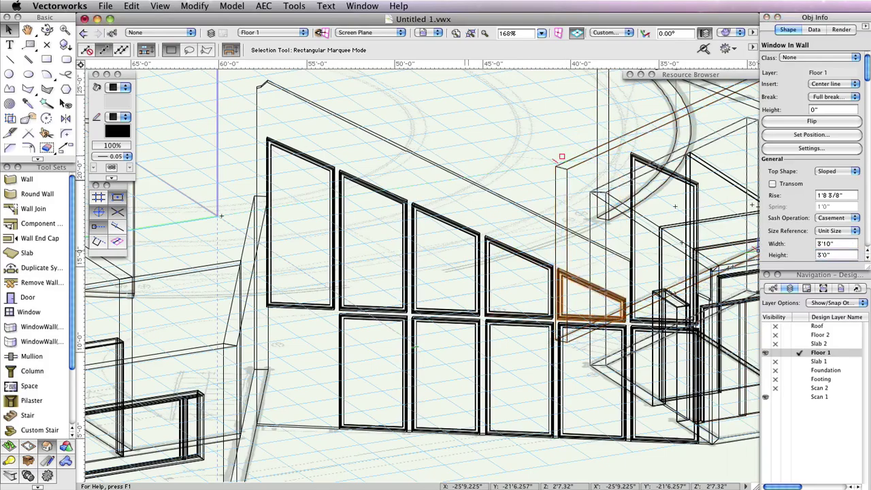
Step: Set the height of the last sloped window at the wall's low end to 1'3"
click(633, 158)
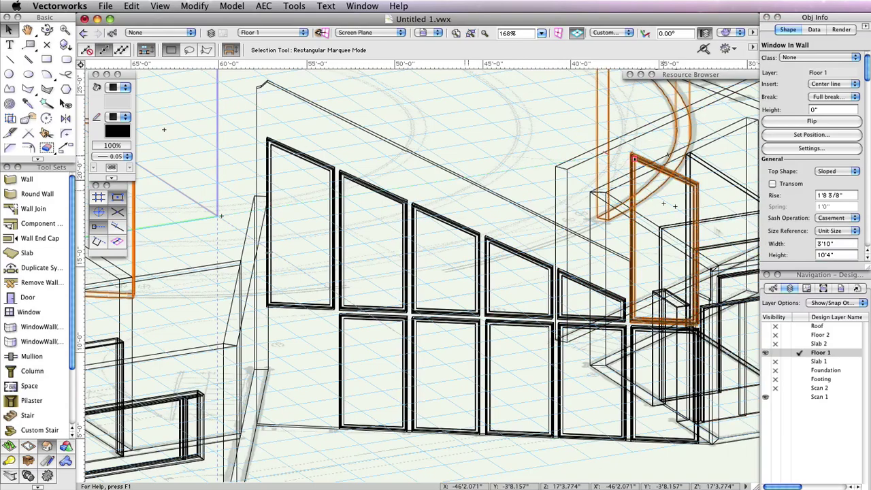
click(834, 254)
text(1'3)
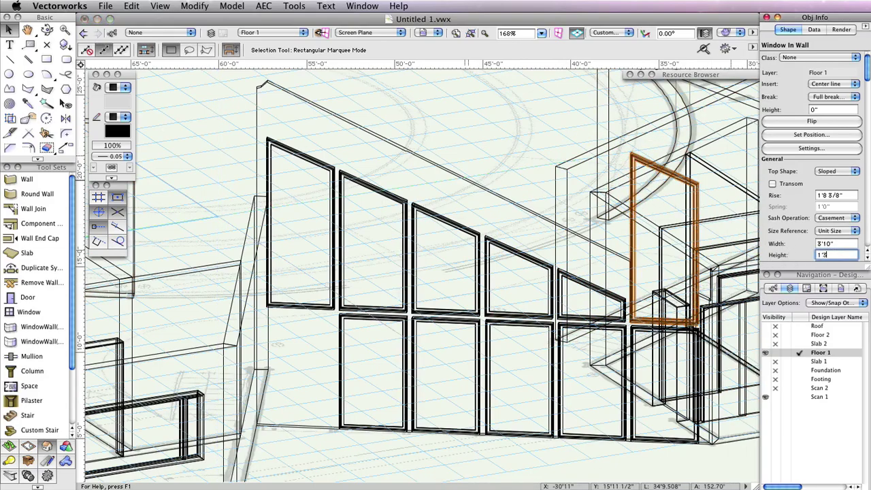
key(Return)
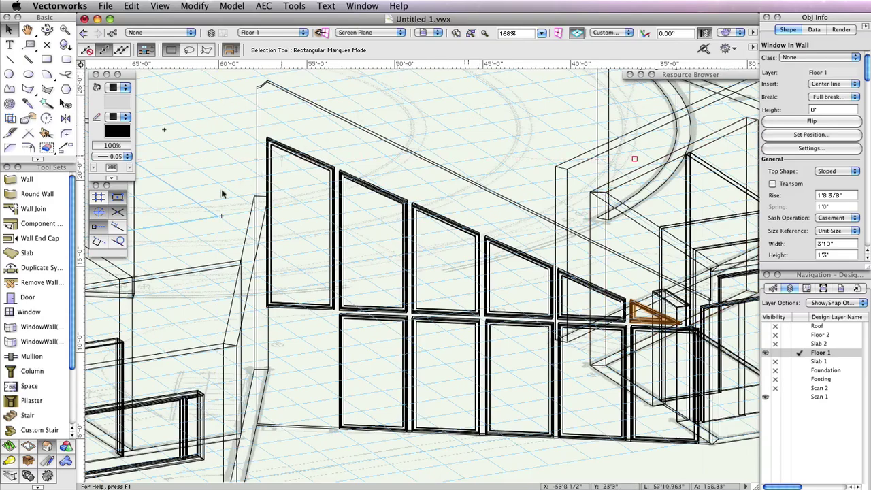
Step: Configure the Door tool to place a simple swing door with a Glass leaf
click(31, 297)
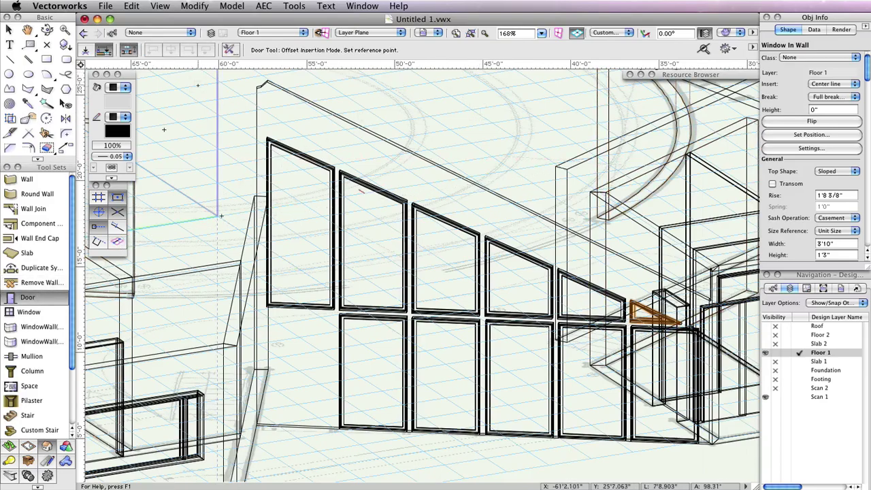
click(344, 81)
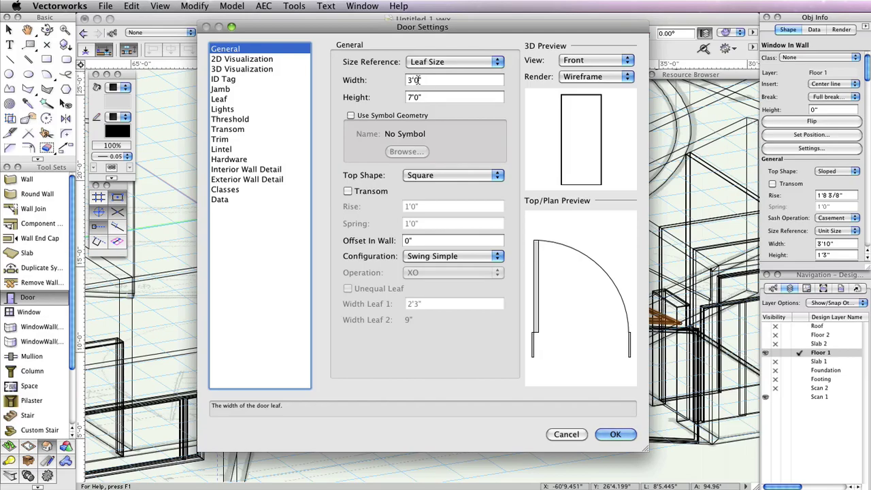
click(260, 99)
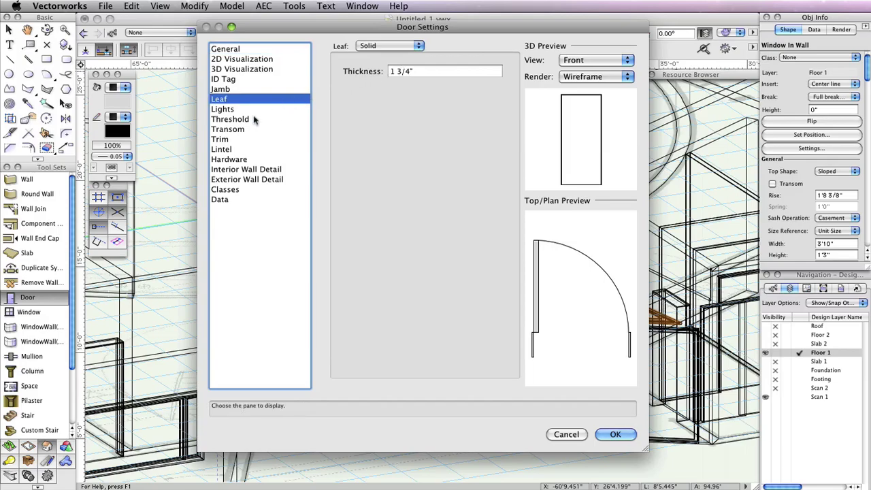
click(400, 45)
click(398, 55)
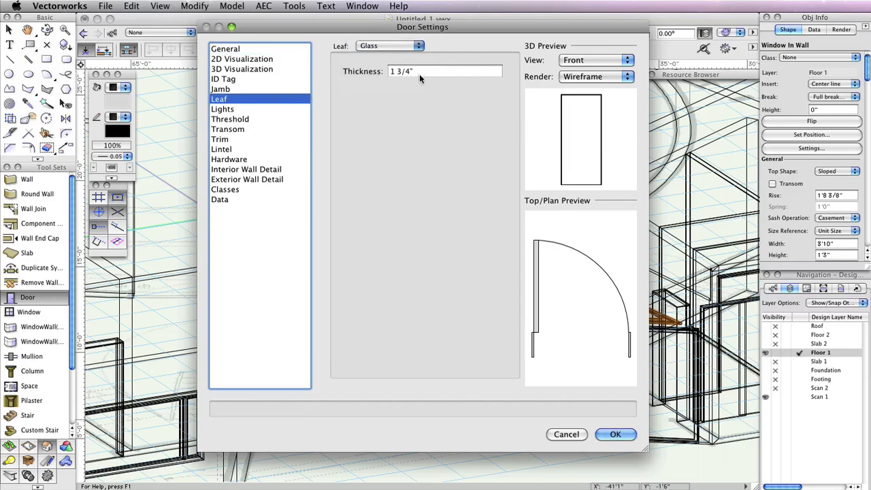
click(426, 122)
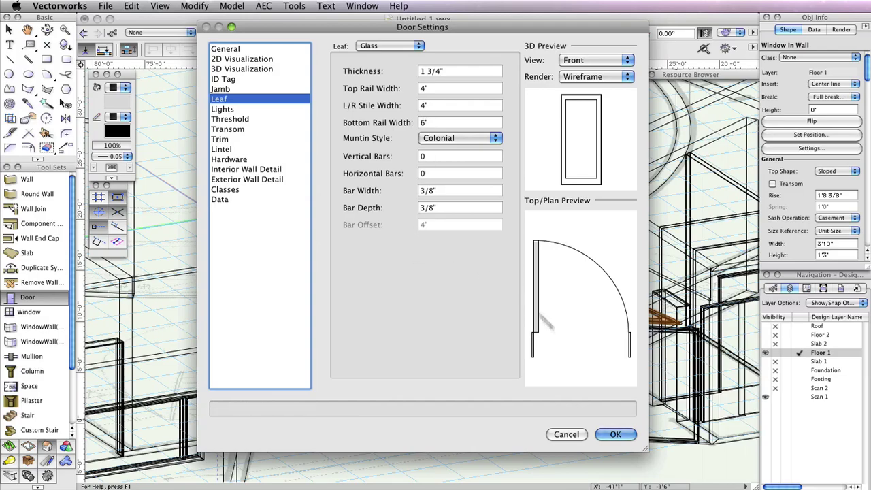
click(618, 436)
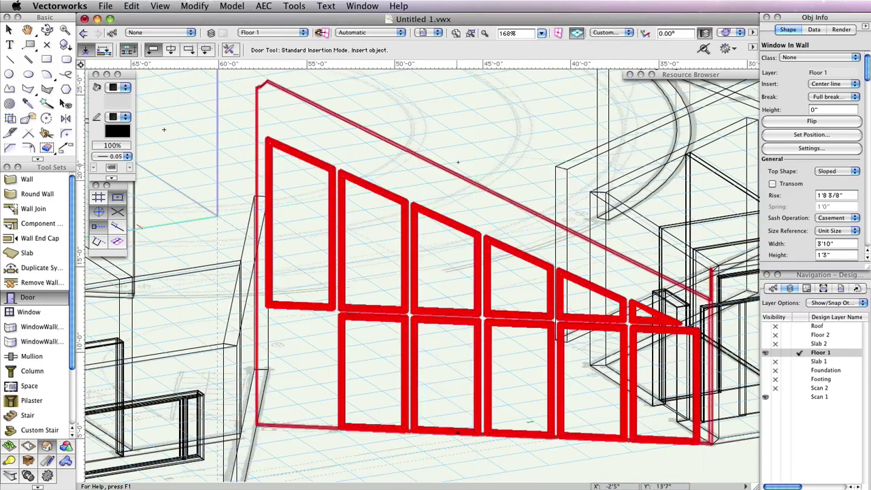
Step: In Top/Plan view, insert the glass door at the midpoint of the diagonal wall's window bay nearest the hatched wall, swinging toward the interior
key(super+5)
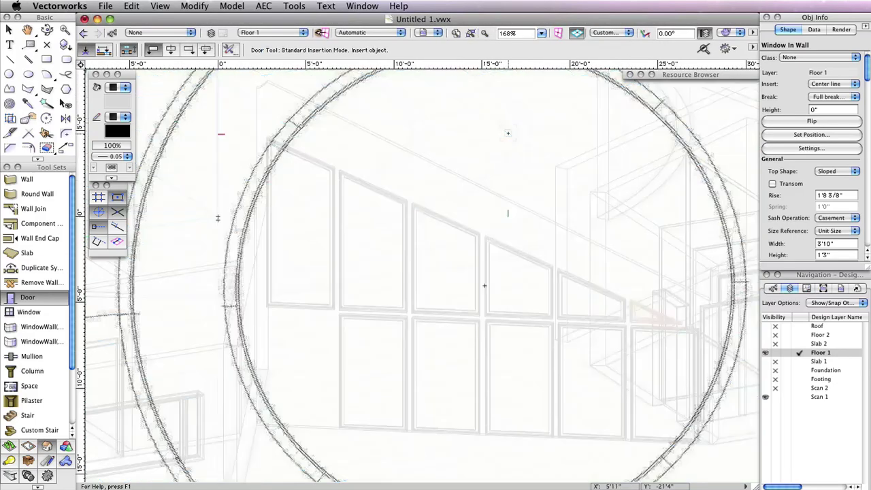
scroll(507, 136, down, 3)
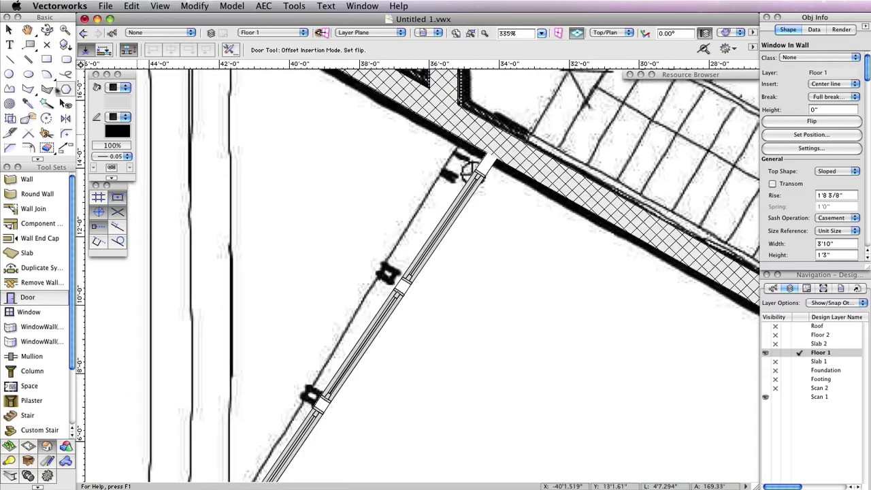
click(9, 29)
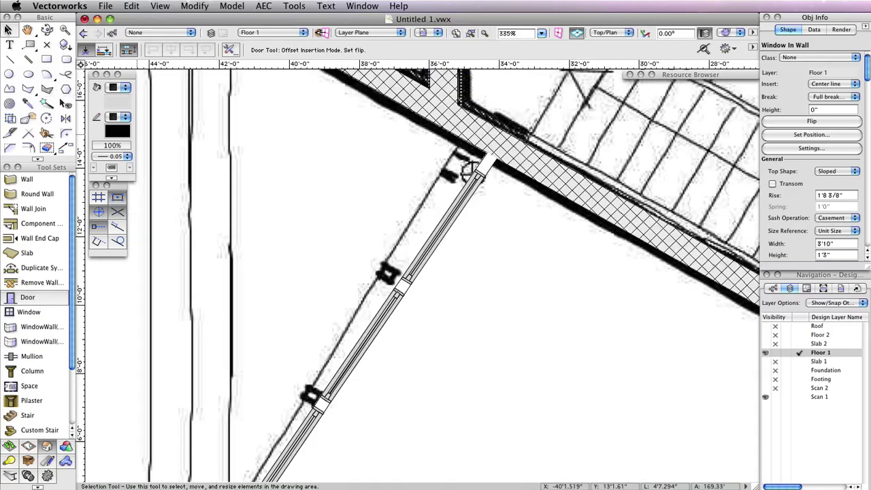
click(434, 319)
click(41, 297)
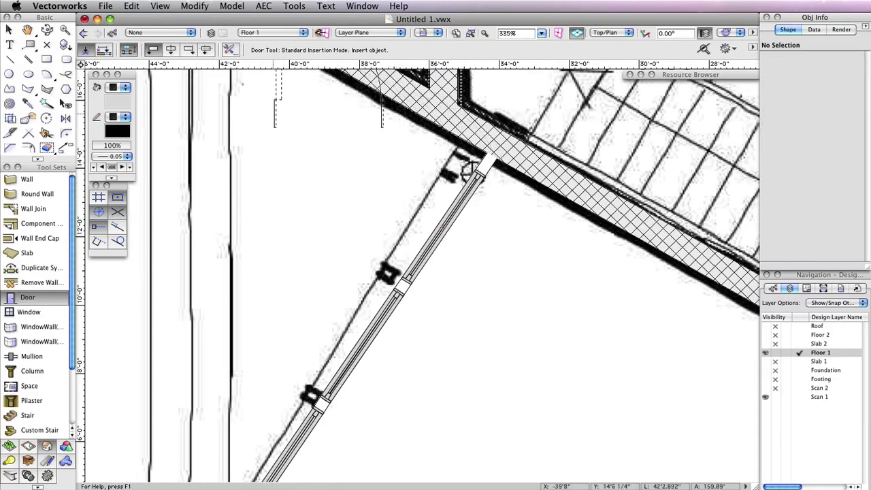
click(205, 50)
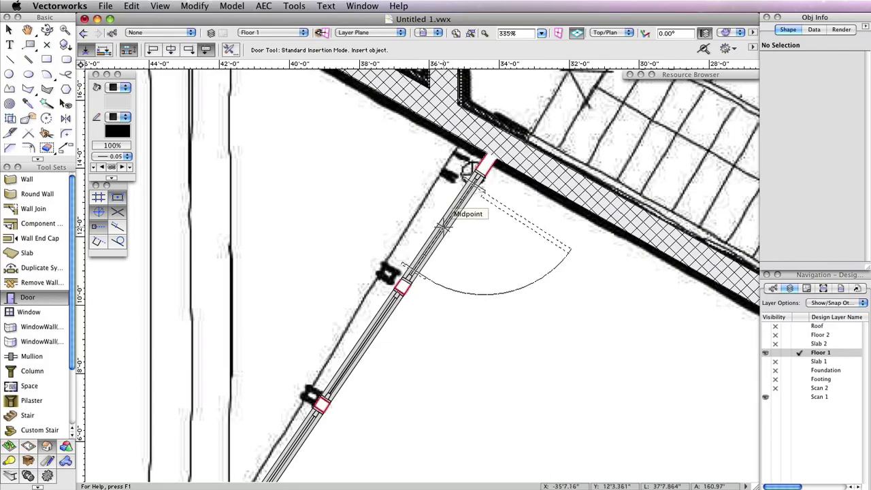
click(443, 227)
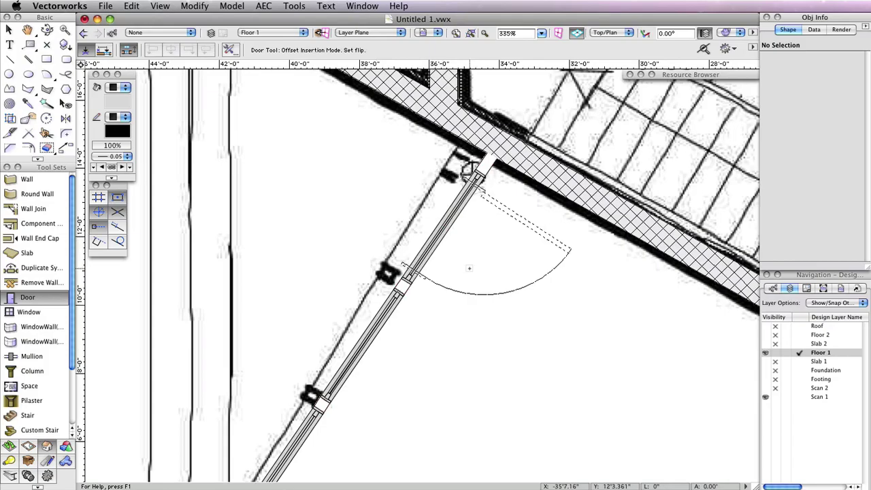
click(436, 316)
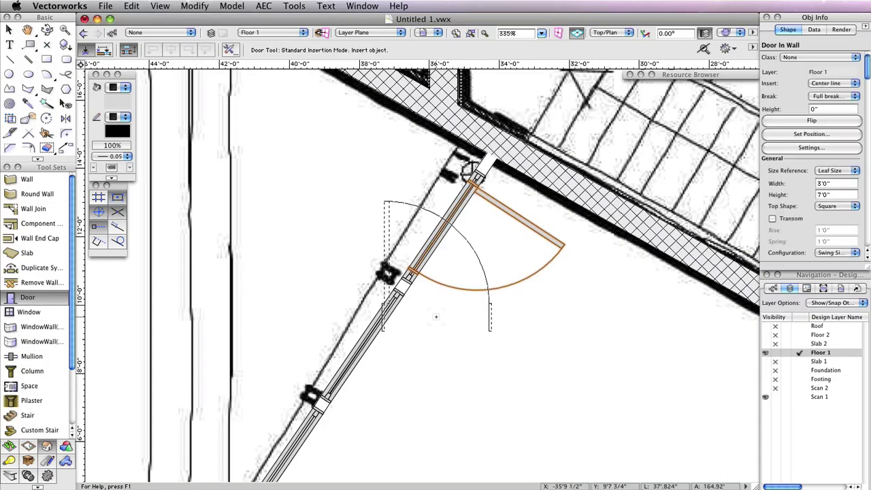
Step: Move the glass door along the diagonal wall so its jamb aligns with the end of the window frame beside it
click(9, 30)
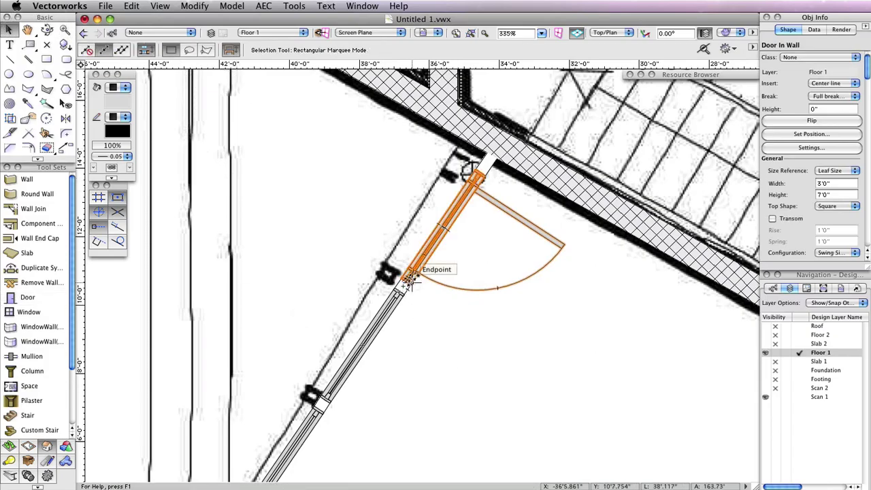
scroll(409, 279, up, 5)
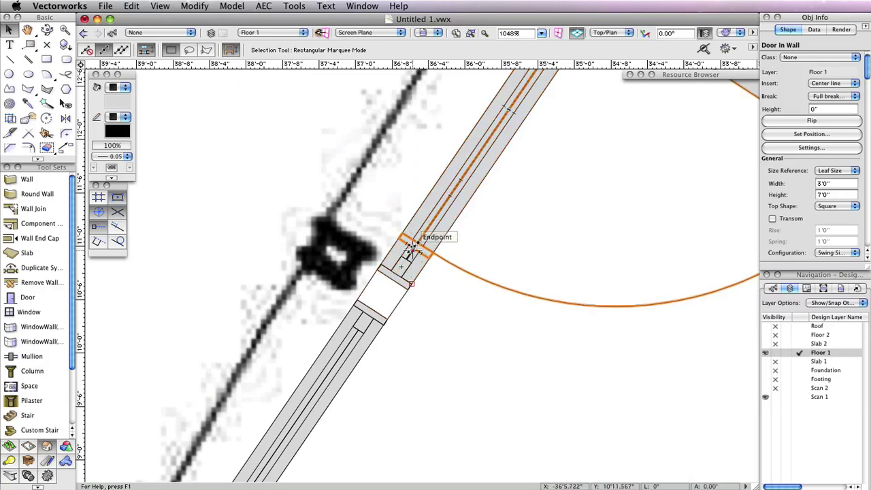
drag(410, 251, 392, 279)
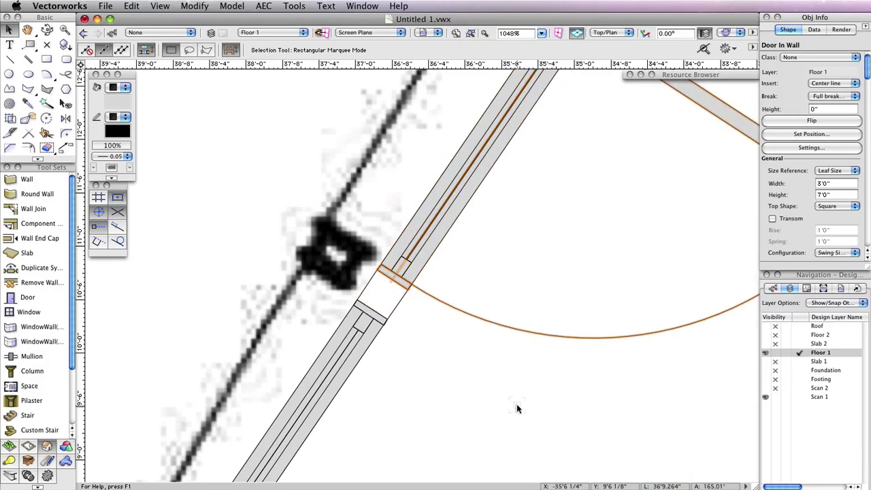
scroll(517, 403, down, 3)
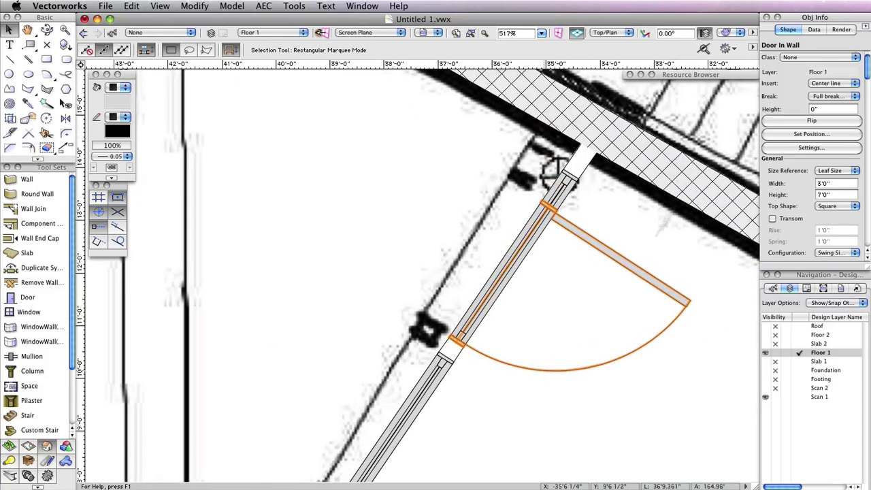
Step: Render the model and orbit around it to examine the glass door in the diagonal window wall, and return to Top/Plan view
click(725, 32)
click(743, 114)
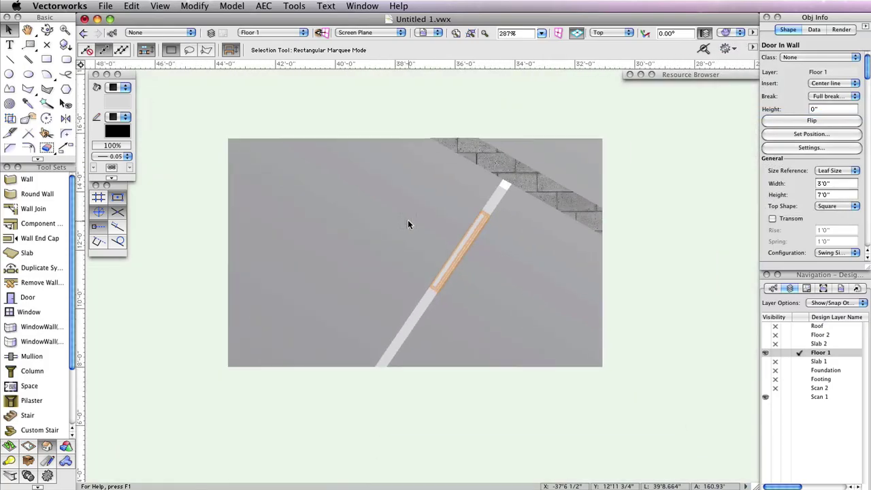
scroll(407, 223, down, 2)
click(46, 30)
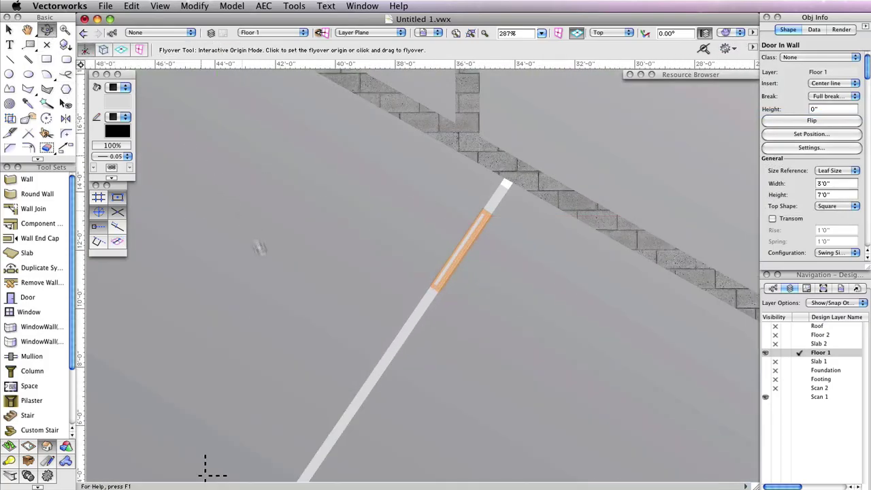
mouse_move(302, 383)
mouse_down()
mouse_move(343, 386)
mouse_move(381, 330)
mouse_move(302, 393)
mouse_move(481, 389)
mouse_move(634, 314)
mouse_move(550, 311)
mouse_move(608, 310)
mouse_move(562, 279)
mouse_move(674, 271)
mouse_move(596, 262)
mouse_up()
scroll(320, 393, down, 3)
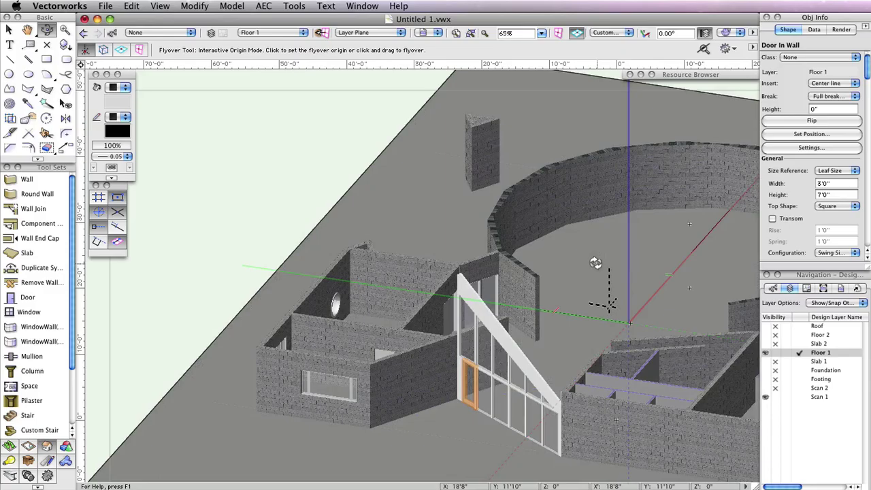
key(super+5)
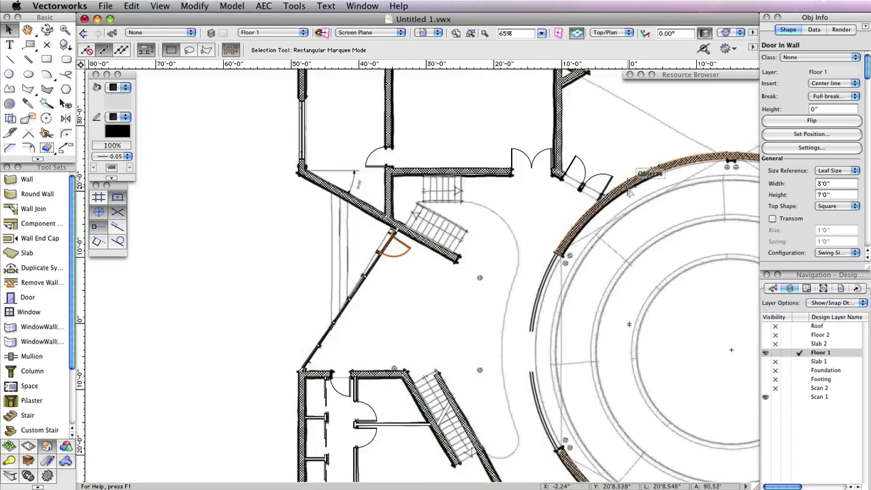